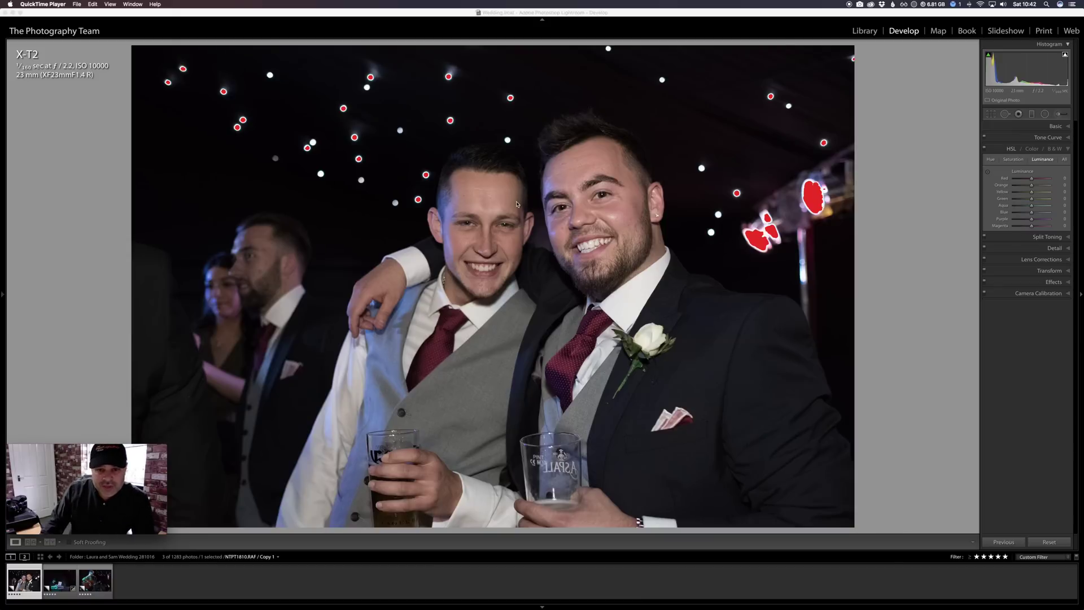
# Crop the photo of the two men slightly tighter at the original aspect ratio and shift the image within the frame
pyautogui.click(516, 204)
pyautogui.click(515, 202)
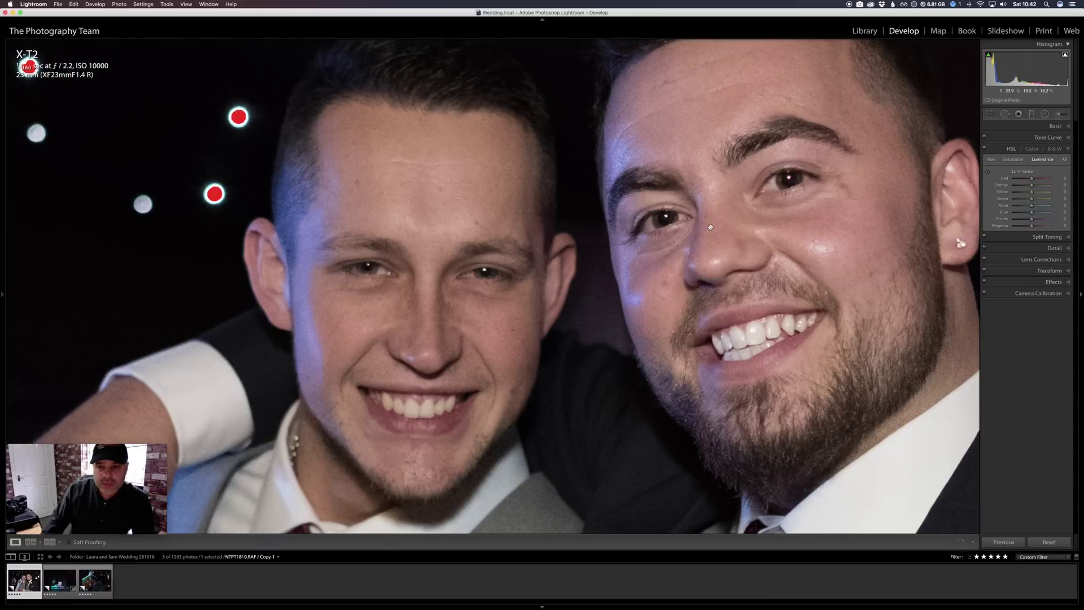
pyautogui.moveTo(709, 228); pyautogui.dragTo(554, 257)
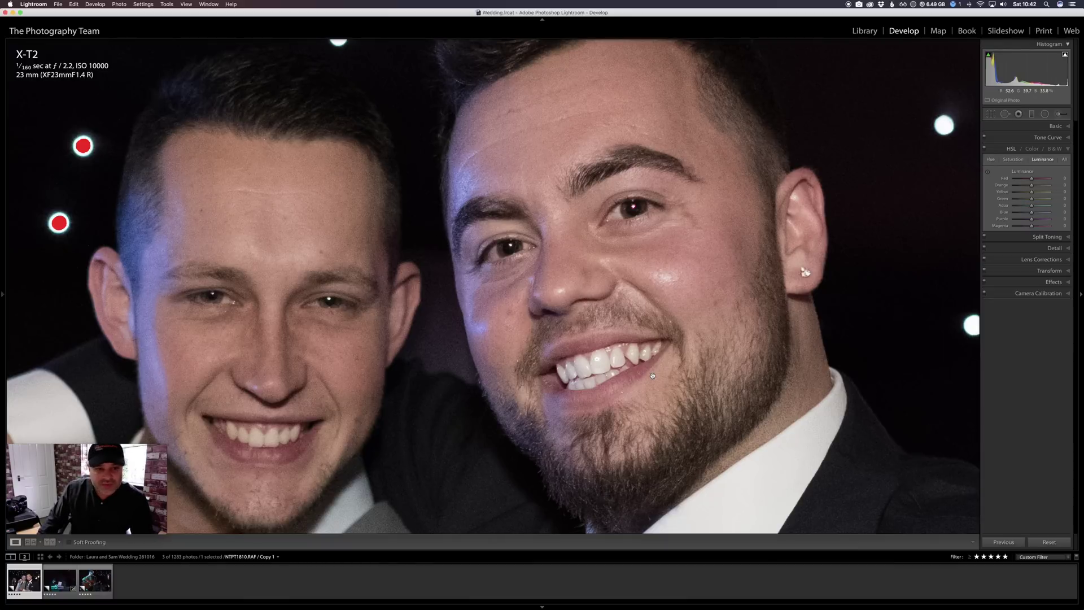
pyautogui.click(618, 322)
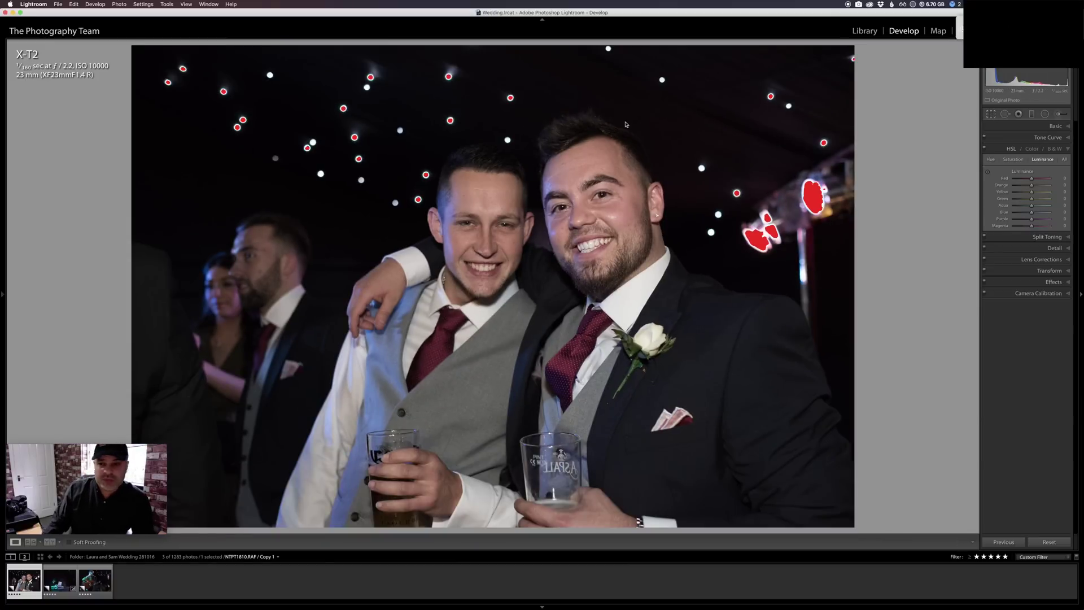
pyautogui.click(992, 115)
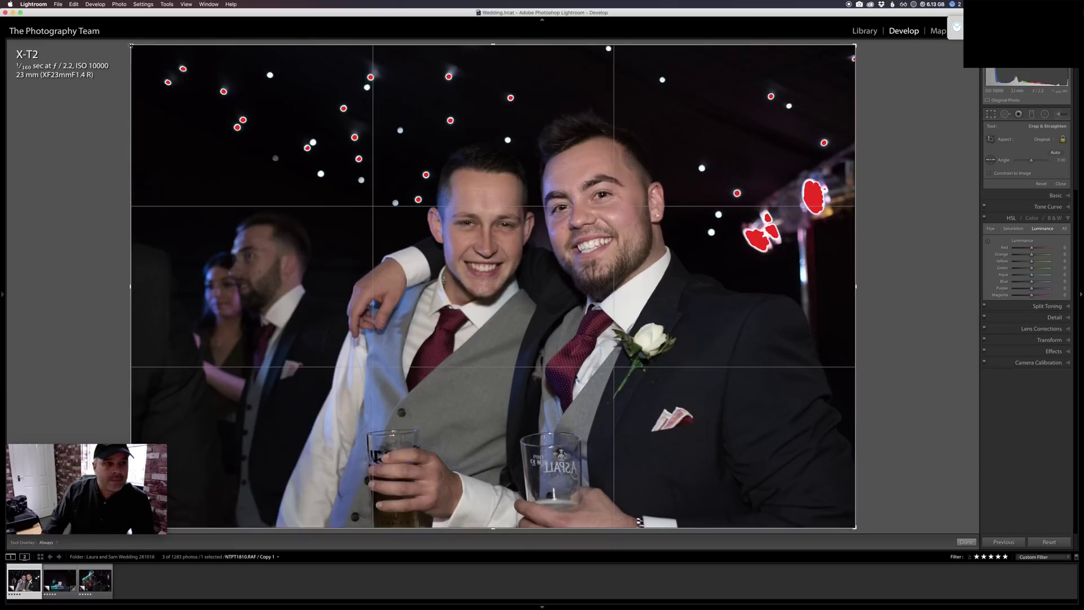
pyautogui.moveTo(131, 47); pyautogui.dragTo(154, 66)
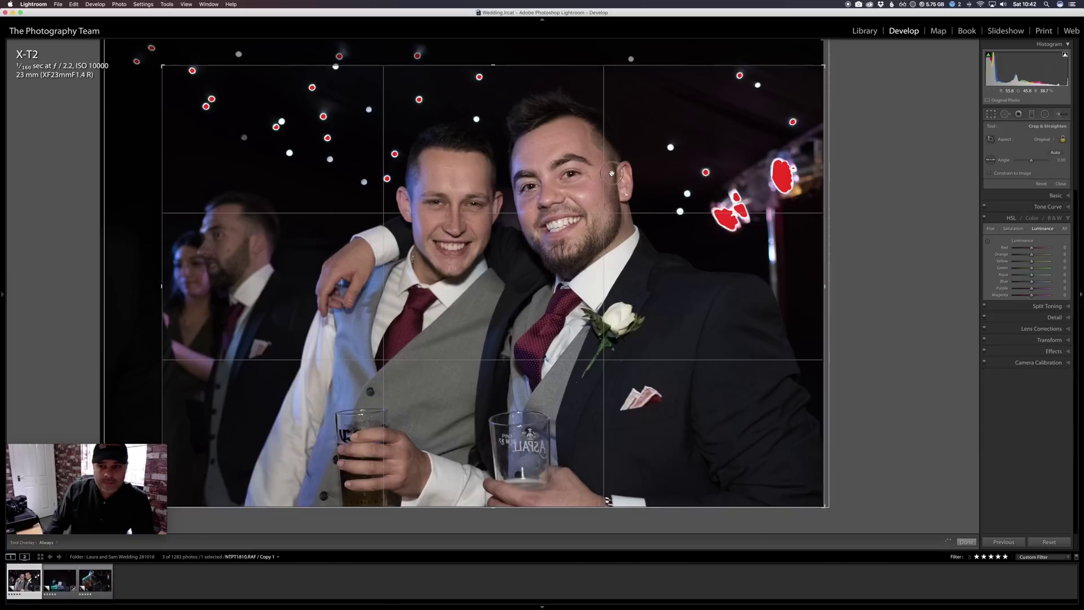
pyautogui.moveTo(603, 173); pyautogui.dragTo(620, 173)
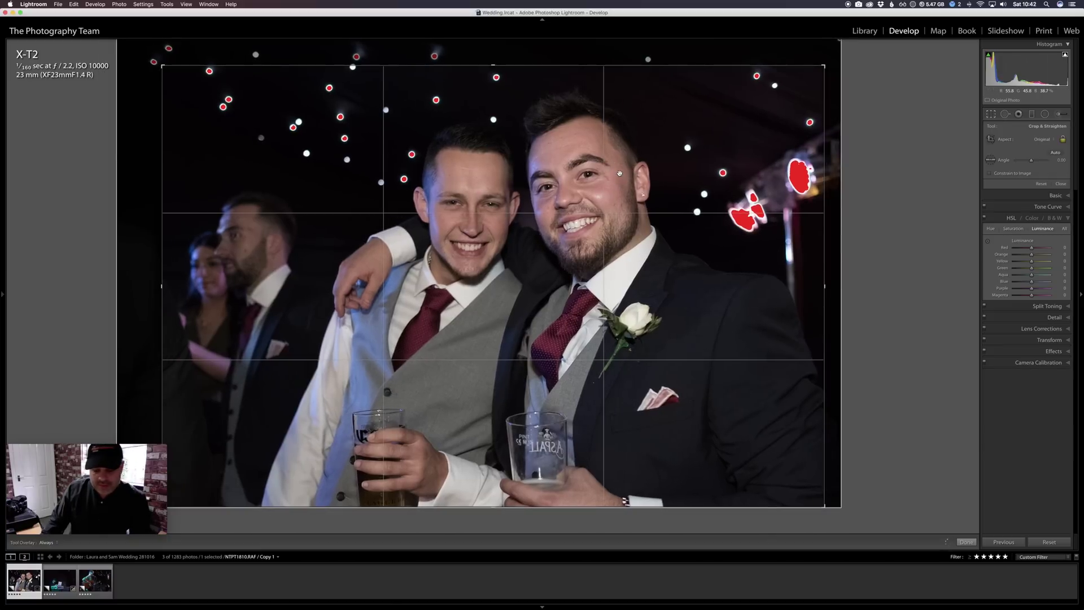
pyautogui.press('Return')
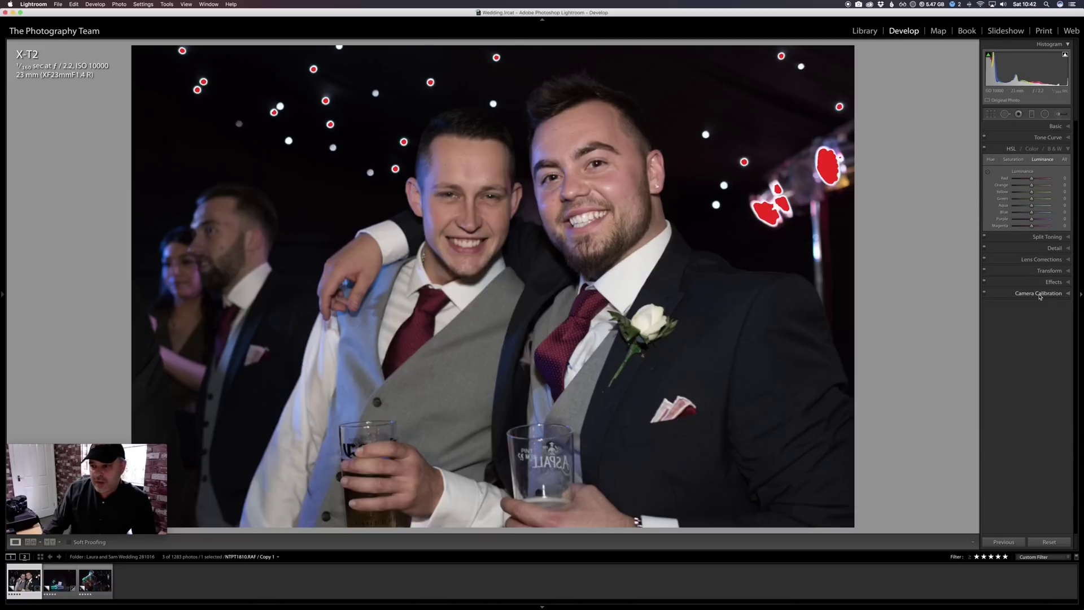
# Set the camera calibration profile of the two-men photo to Camera ASTIA/SOFT
pyautogui.click(1068, 293)
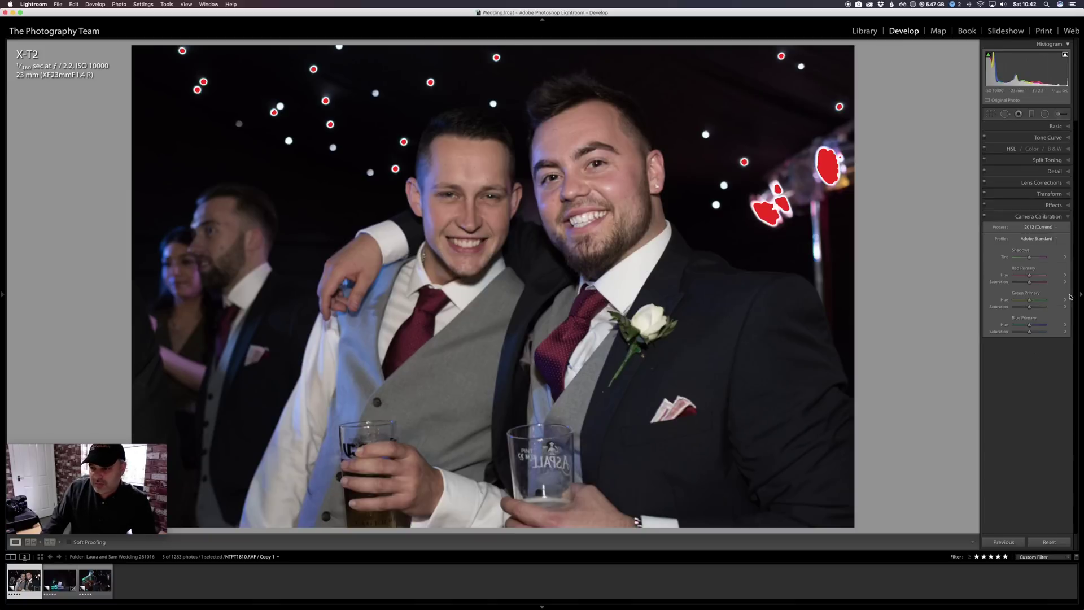
pyautogui.click(1054, 238)
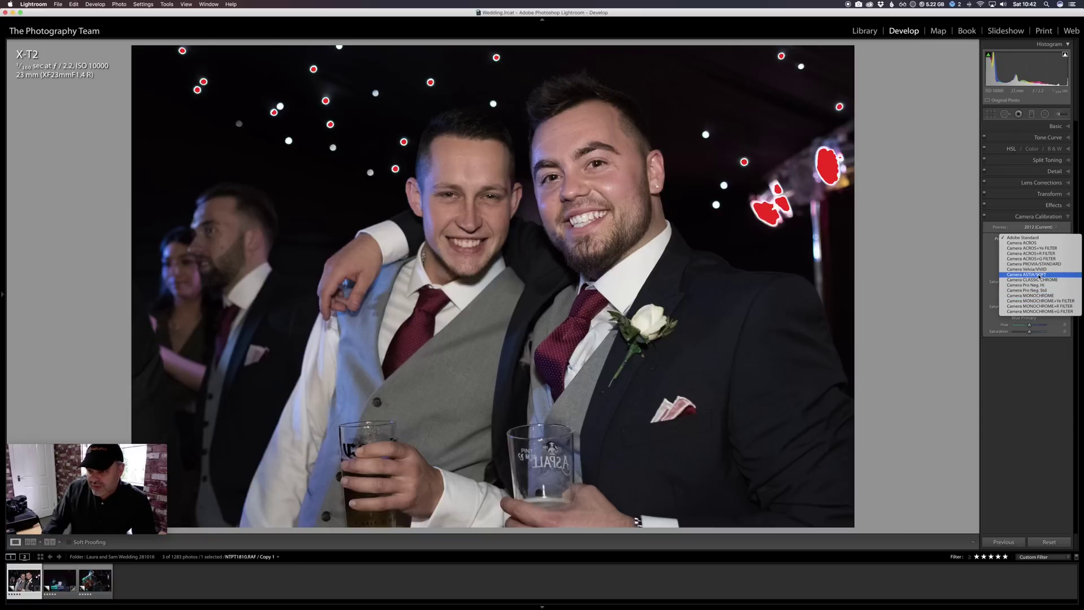
pyautogui.click(1040, 275)
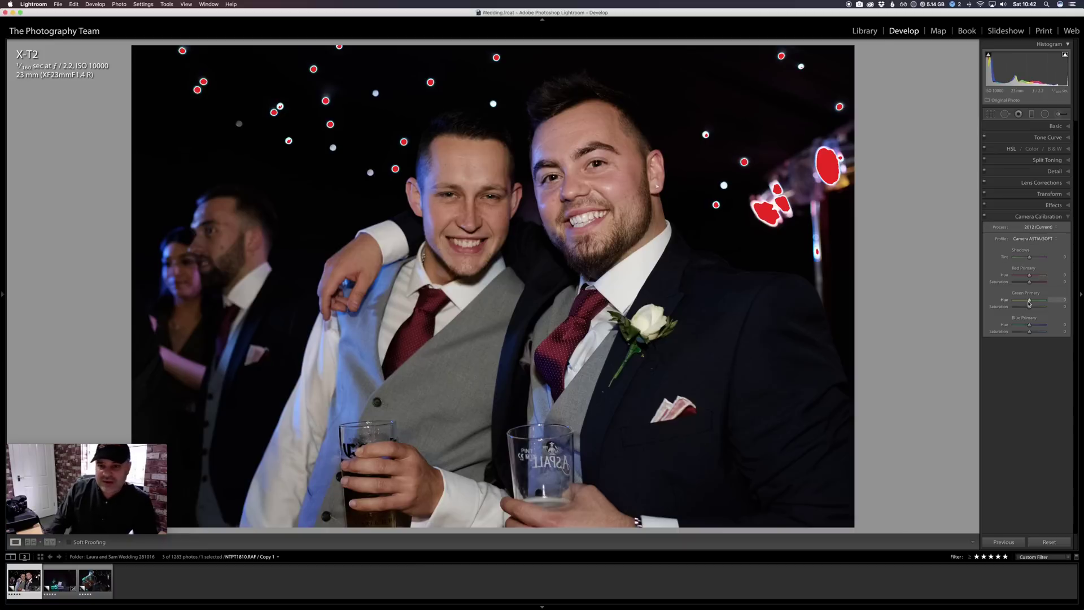
# Adjust the photo's basic tones to Exposure +0.26, Highlights -32, Shadows +19 and Clarity +7
pyautogui.click(1055, 125)
pyautogui.moveTo(1023, 74); pyautogui.dragTo(1028, 73)
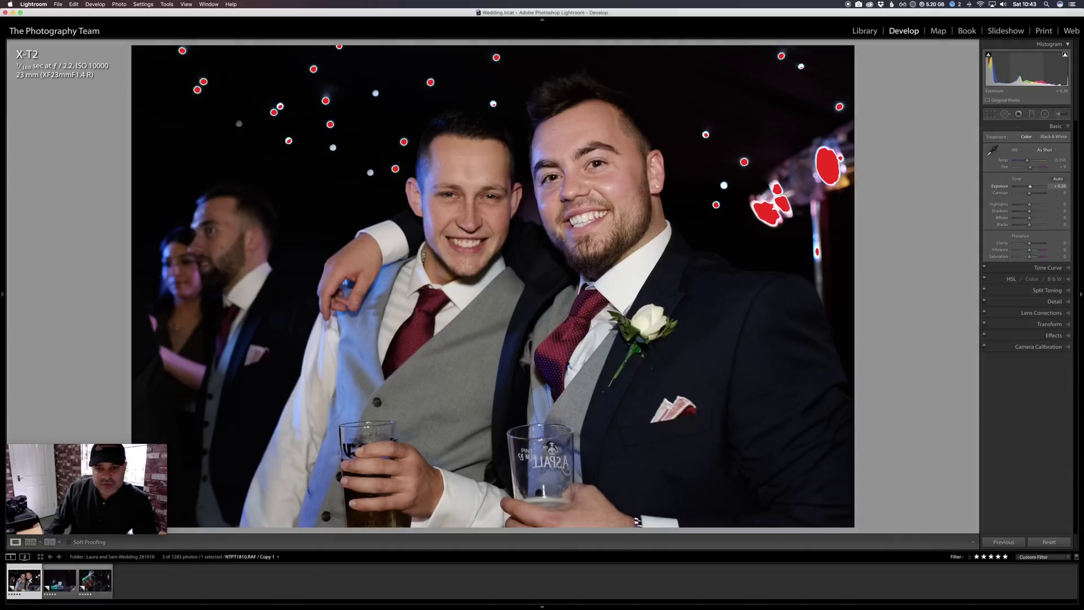
pyautogui.moveTo(1029, 206); pyautogui.dragTo(1032, 216)
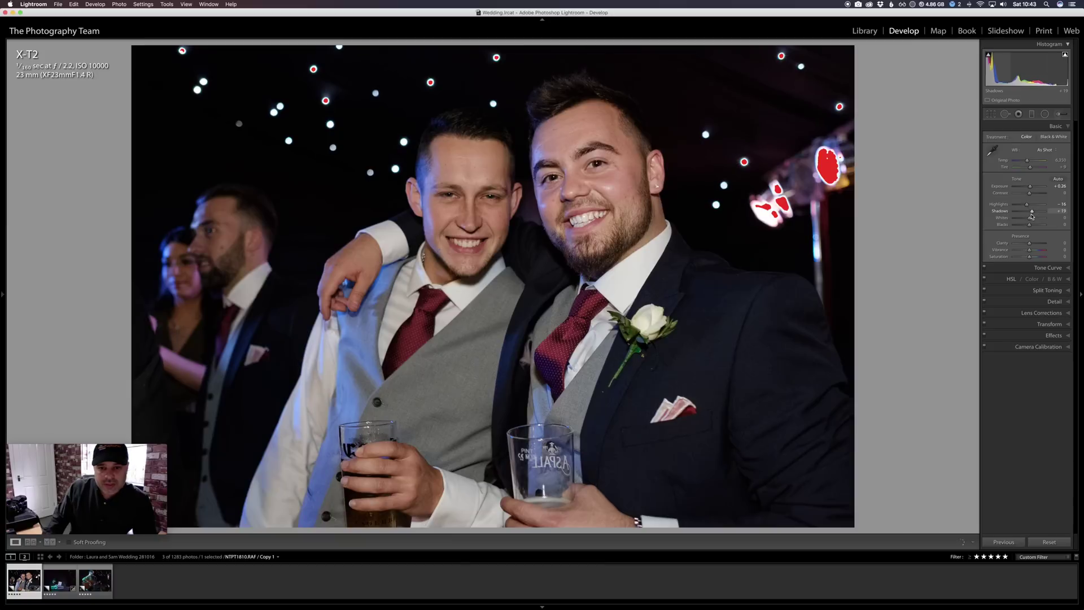
pyautogui.moveTo(1031, 245); pyautogui.dragTo(1032, 244)
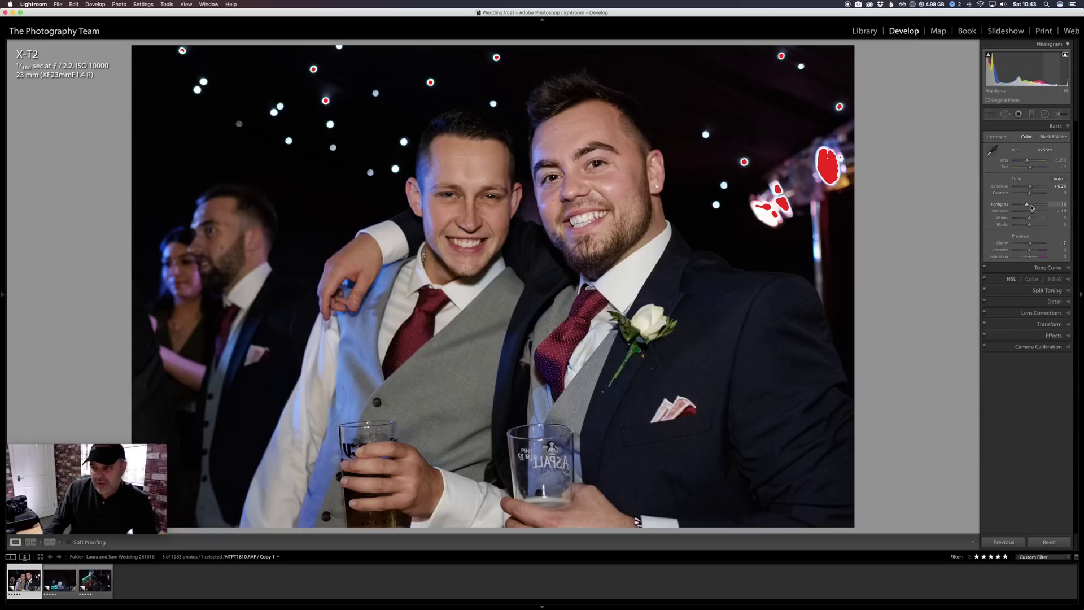
pyautogui.moveTo(1027, 206)
pyautogui.mouseDown()
pyautogui.moveTo(1010, 207)
pyautogui.moveTo(1027, 206)
pyautogui.mouseUp()
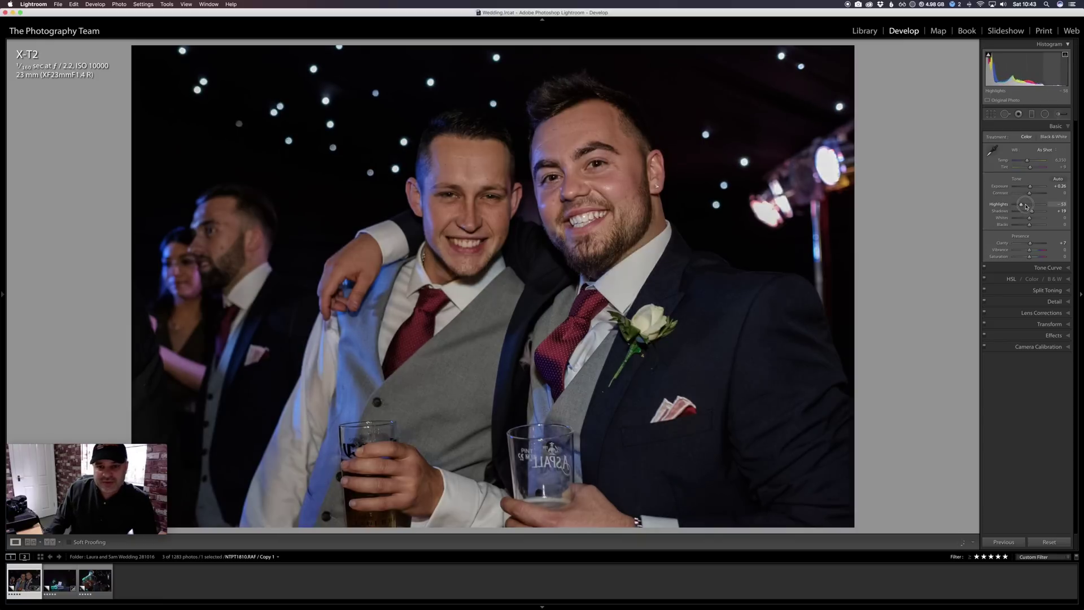
pyautogui.moveTo(1026, 206); pyautogui.dragTo(1025, 207)
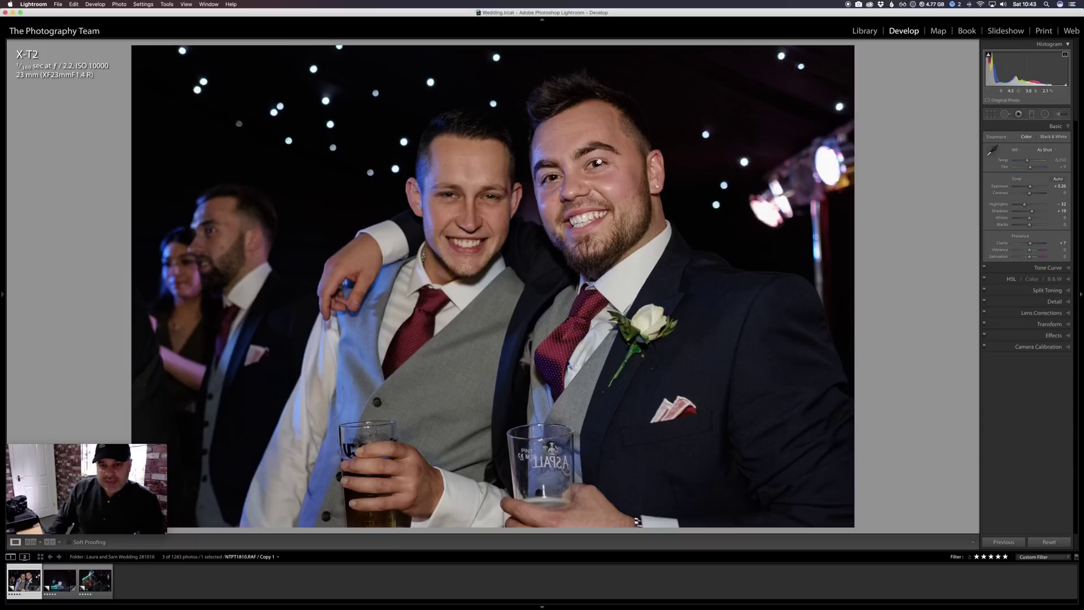
# Apply Red Eye Correction to both eyes of the bearded man
pyautogui.click(598, 163)
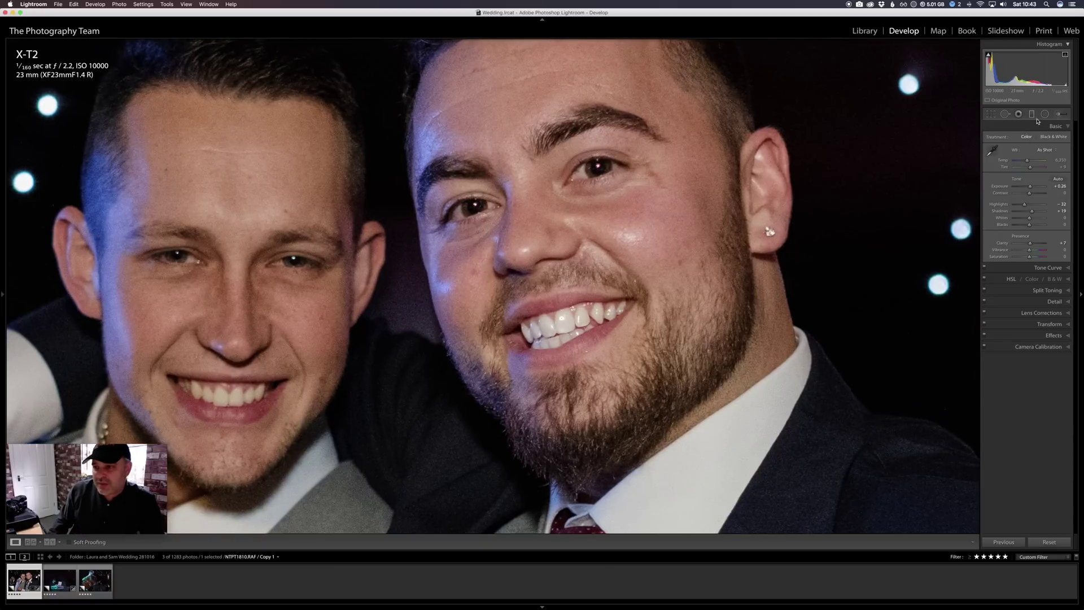
pyautogui.click(1019, 114)
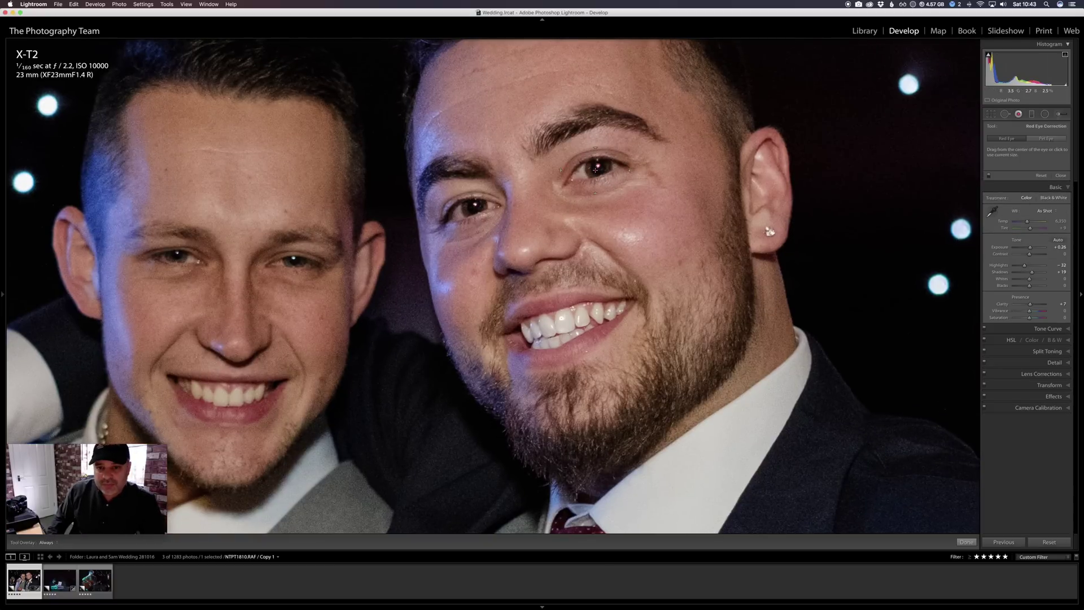
pyautogui.click(599, 165)
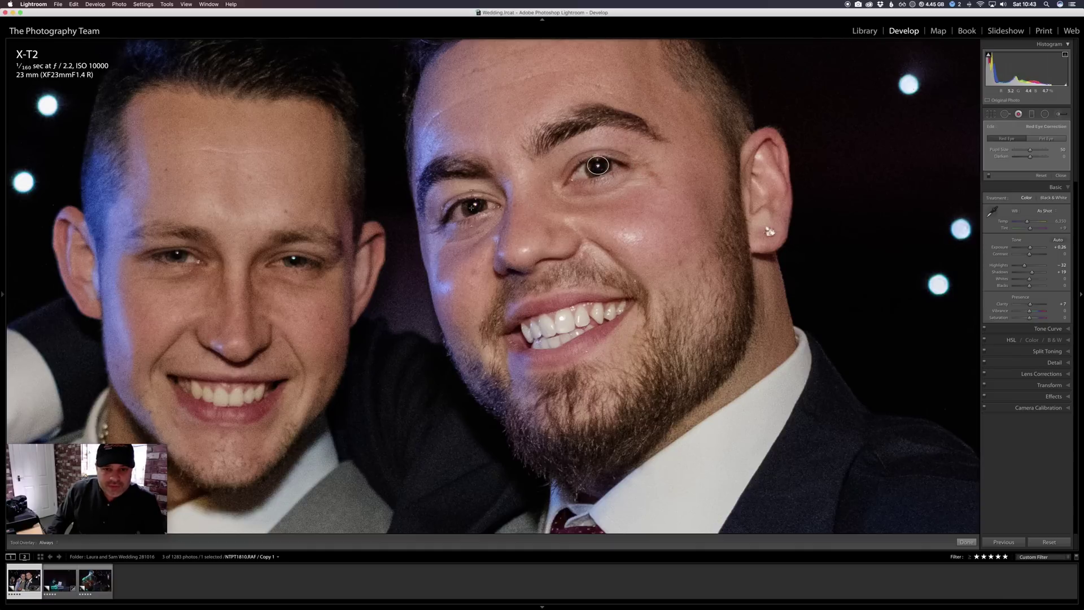
pyautogui.click(475, 204)
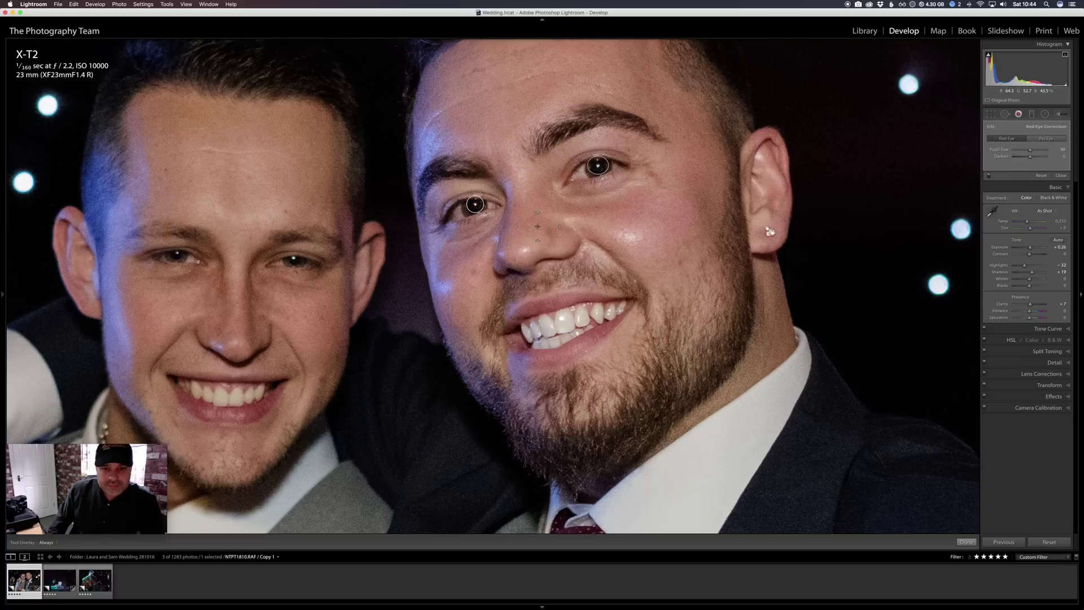
pyautogui.click(965, 542)
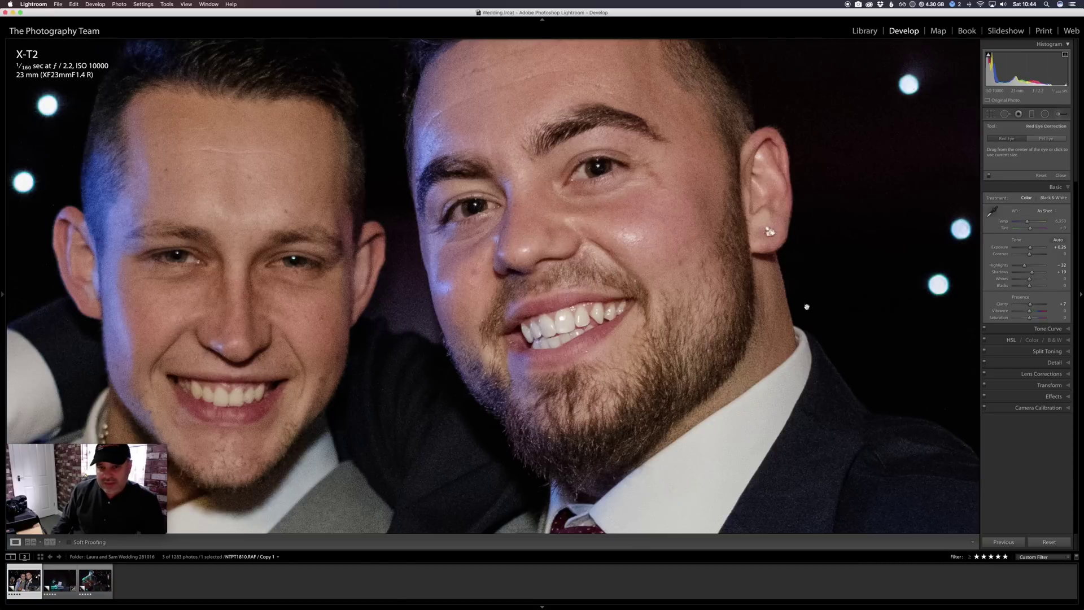
pyautogui.click(642, 221)
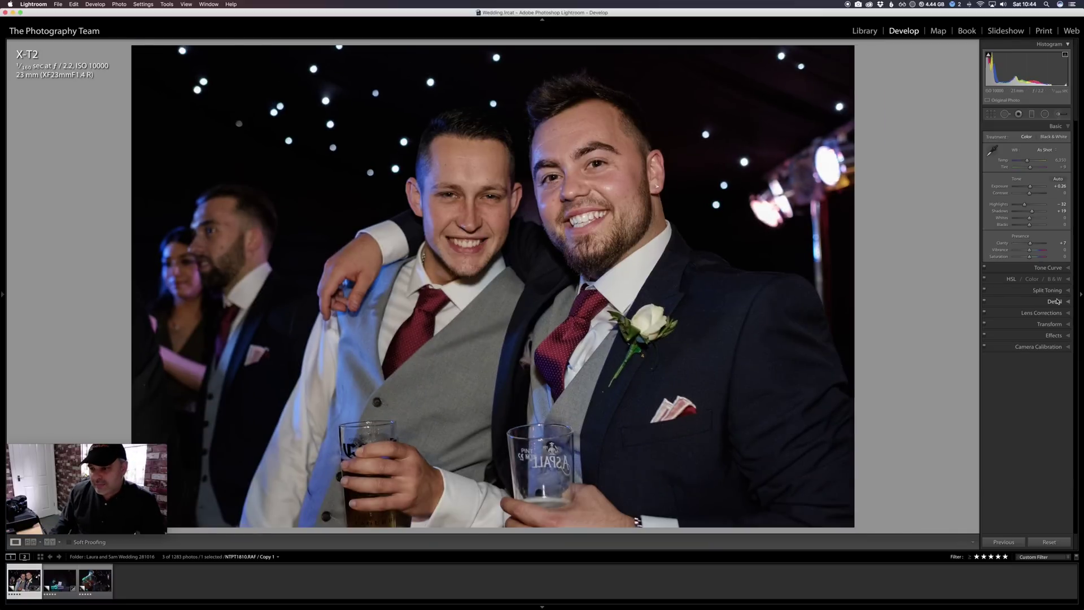
# Try Luminance noise reduction at about 36 on the faces, and settle on a light value of 5
pyautogui.click(1066, 303)
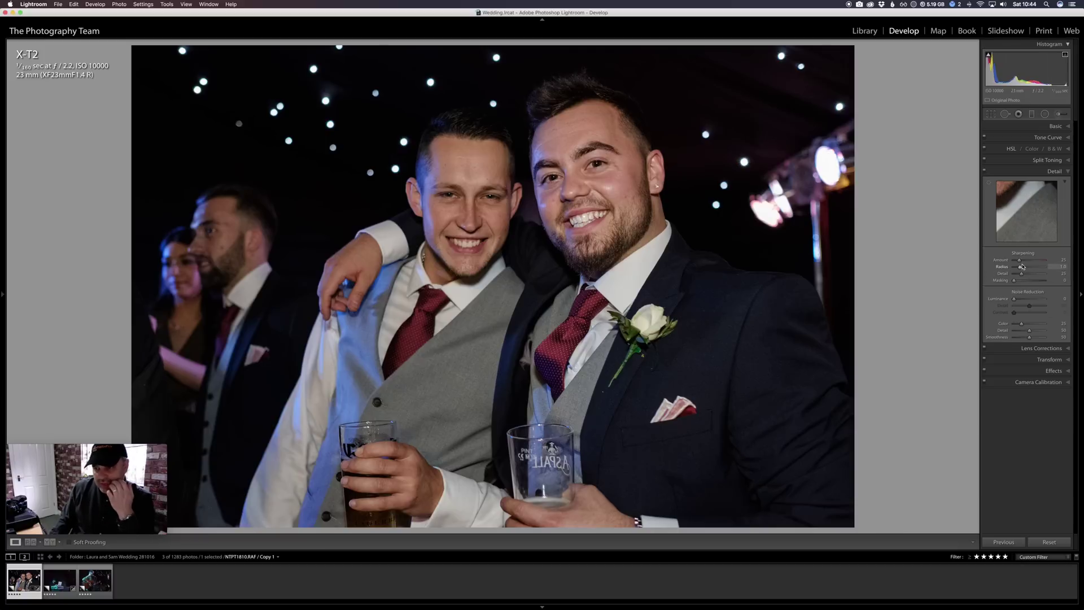
pyautogui.click(586, 162)
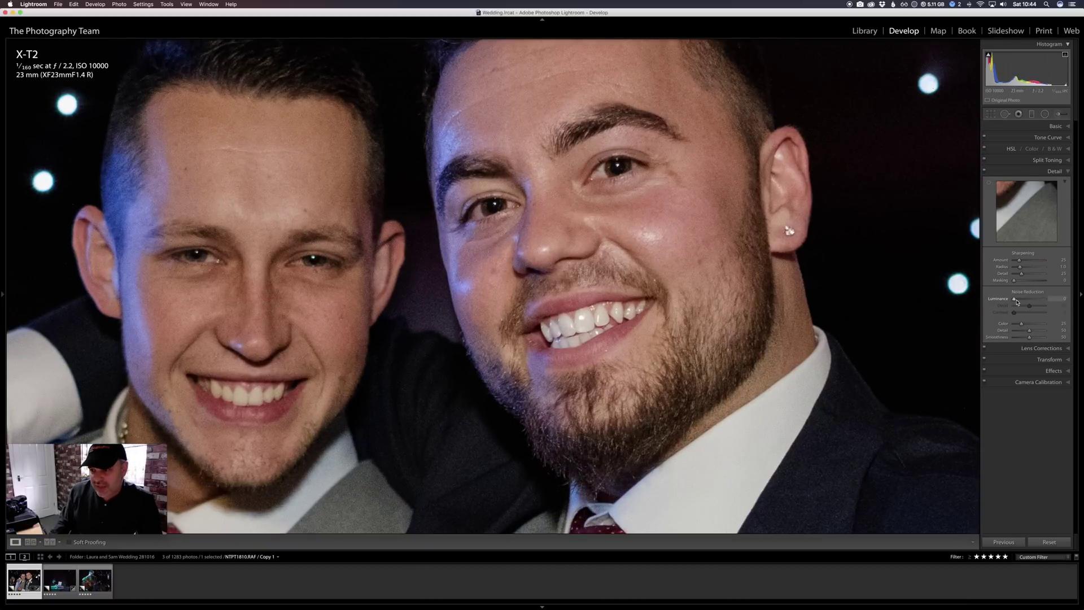
pyautogui.moveTo(1017, 301); pyautogui.dragTo(1025, 302)
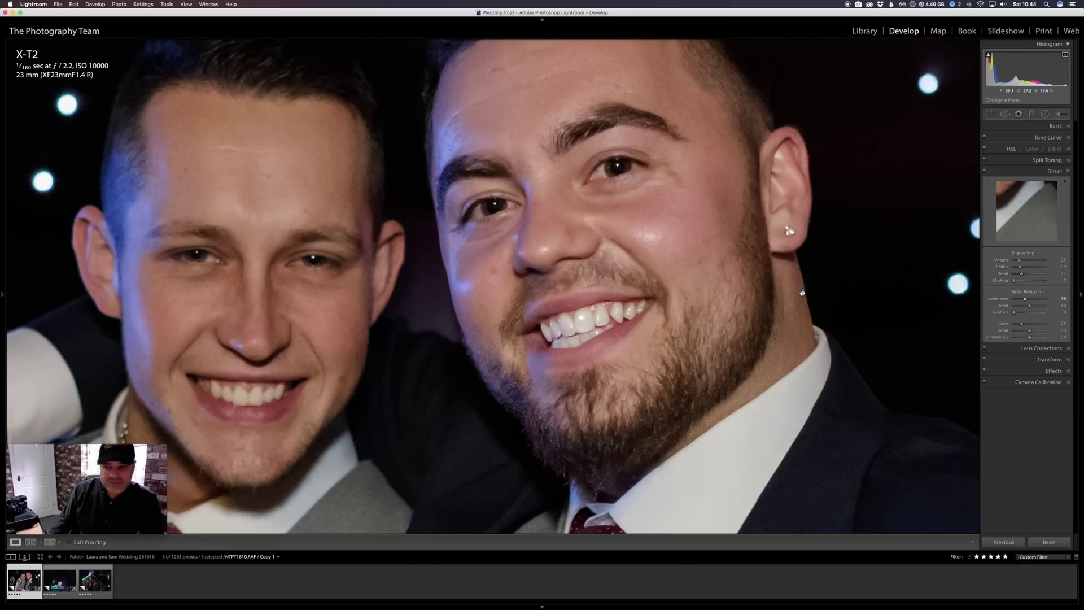
pyautogui.moveTo(1026, 302); pyautogui.dragTo(1016, 303)
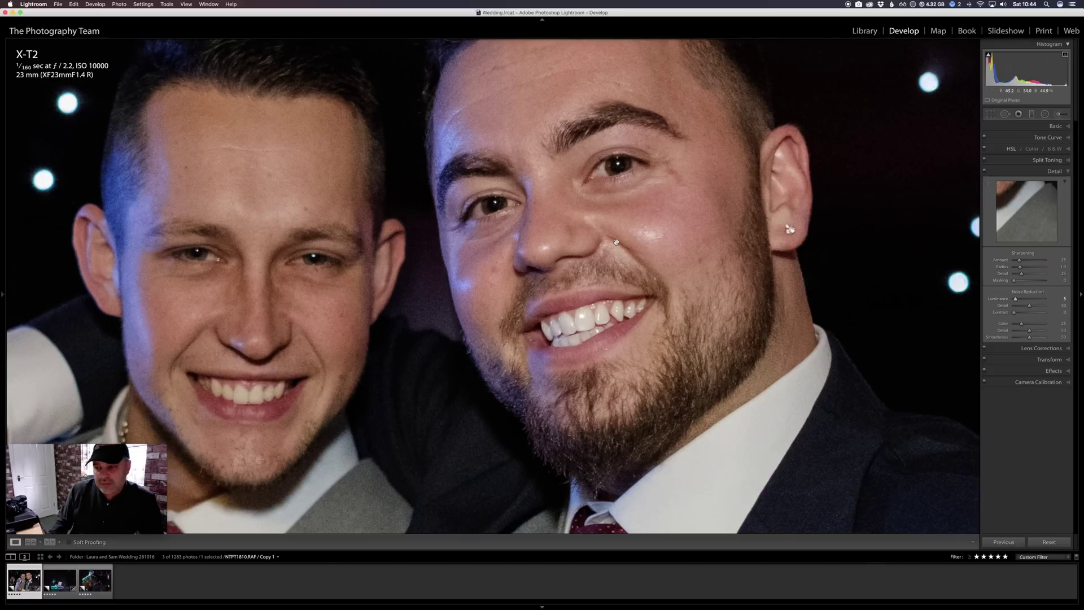
pyautogui.click(597, 238)
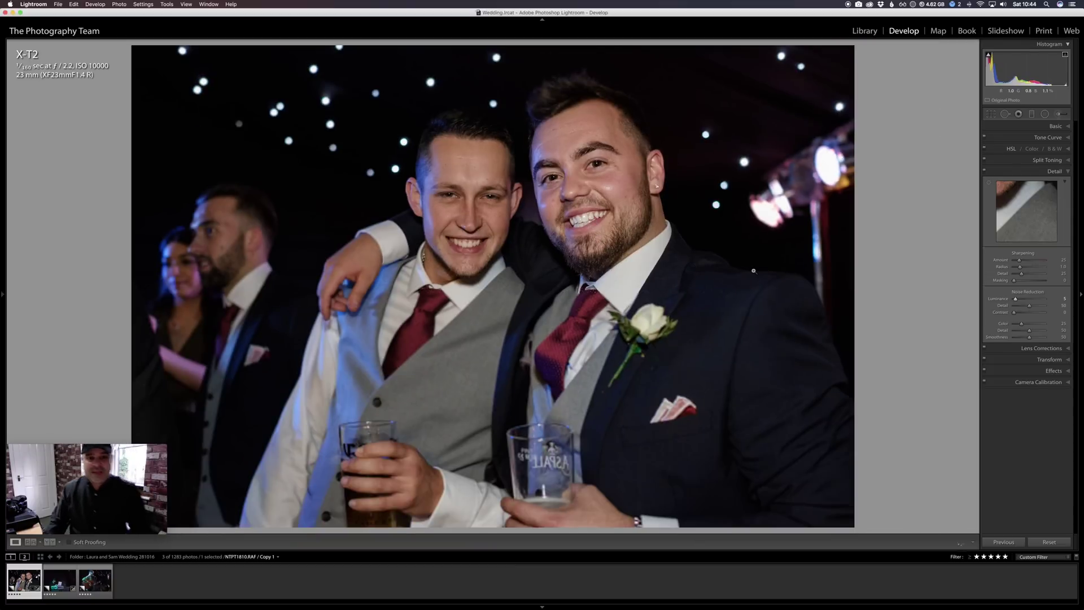
# Open the second photo, showing the DJ at his laptop, and crop it tighter around him at the original aspect ratio
pyautogui.click(60, 587)
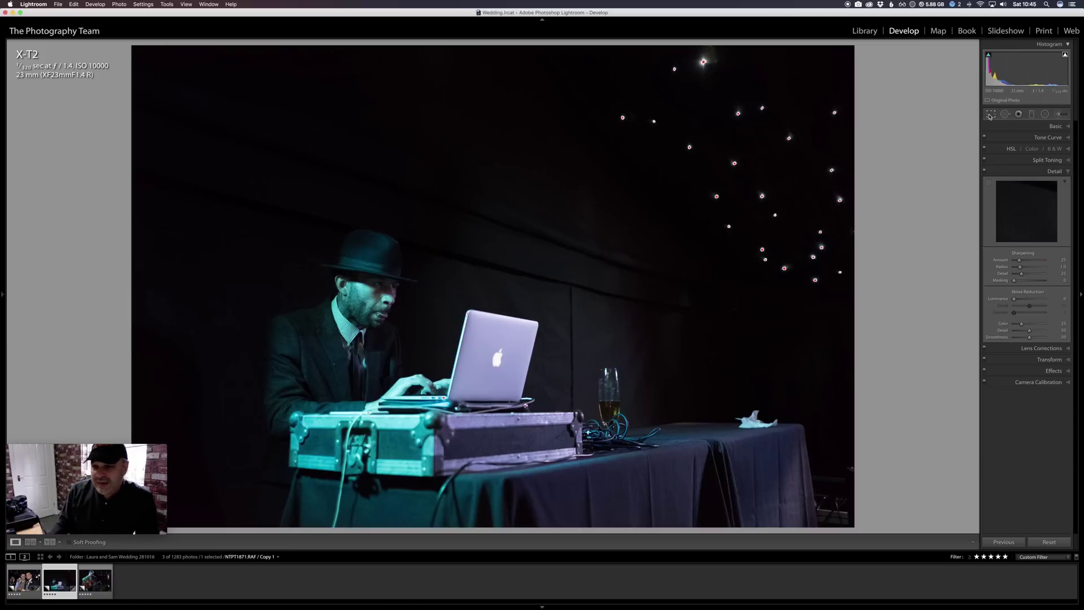
pyautogui.press('r')
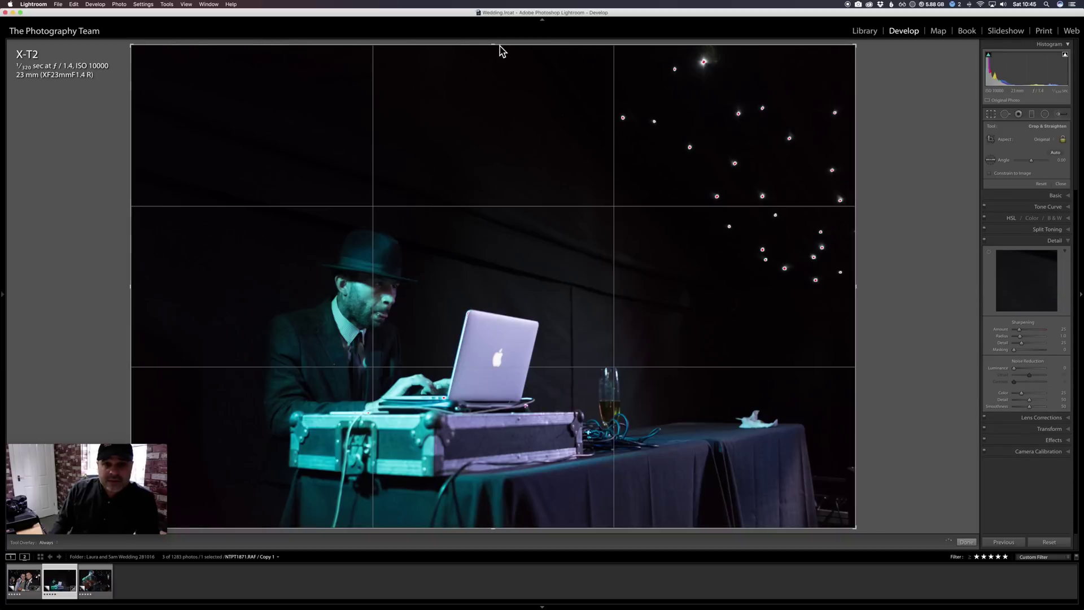
pyautogui.moveTo(494, 46); pyautogui.dragTo(508, 120)
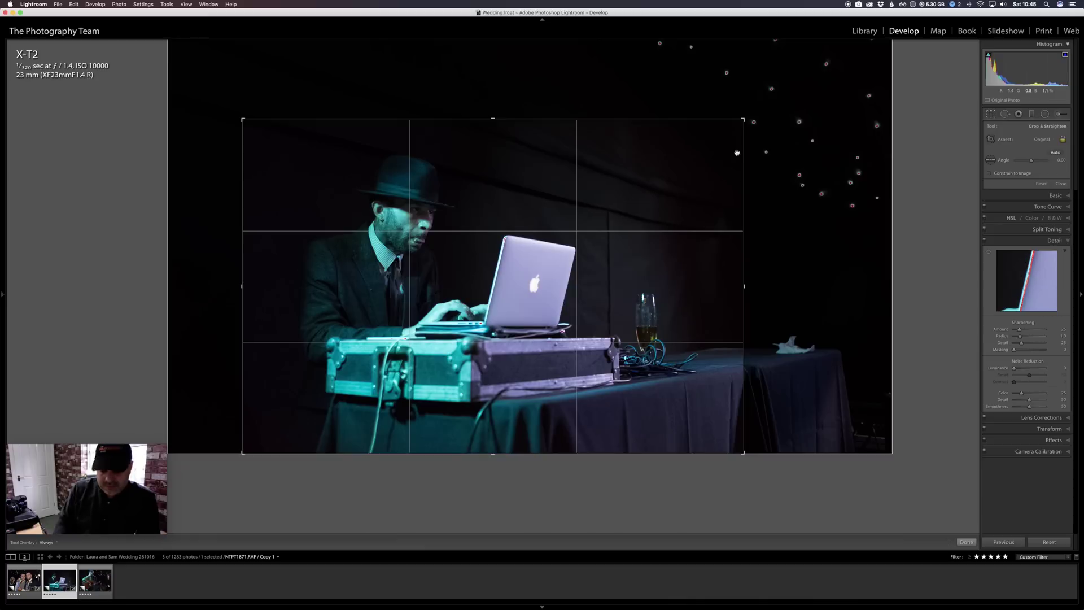
pyautogui.press('Return')
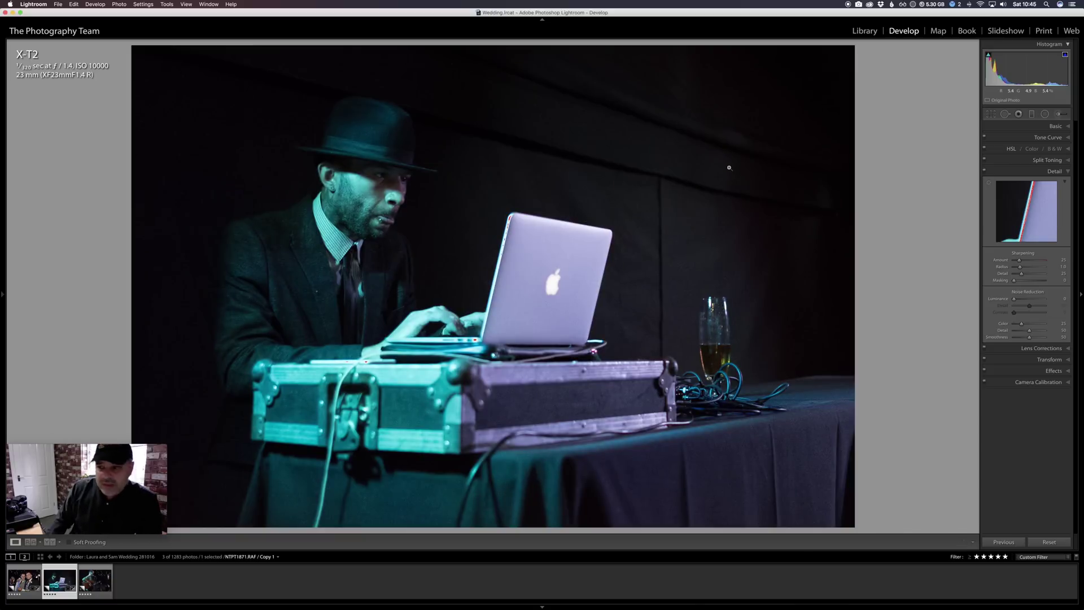
# Convert the DJ photo to black and white with the Camera ACROS calibration profile
pyautogui.click(1067, 383)
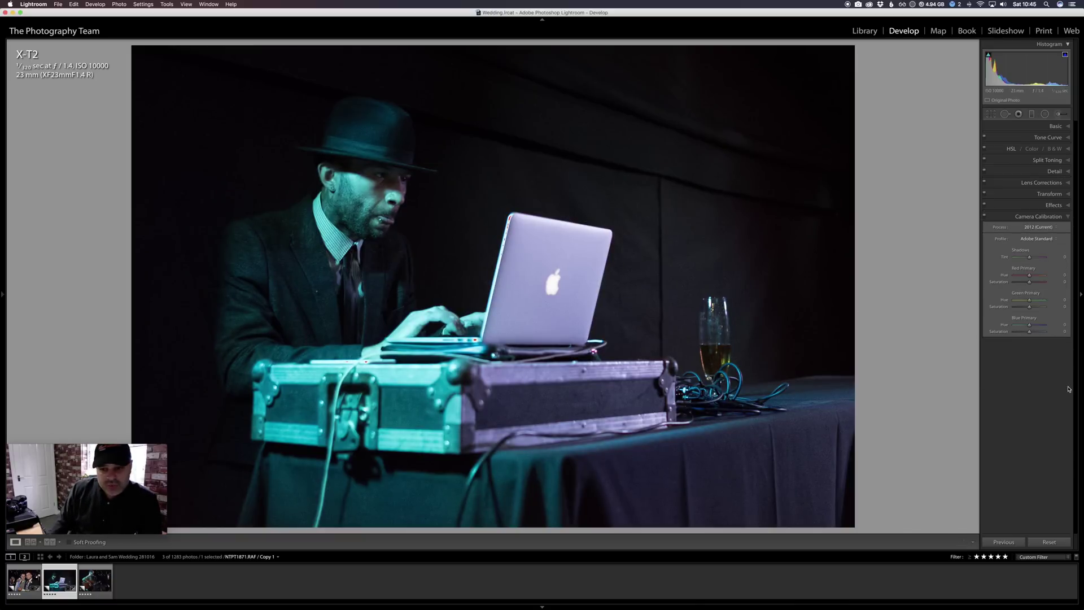
pyautogui.click(1054, 240)
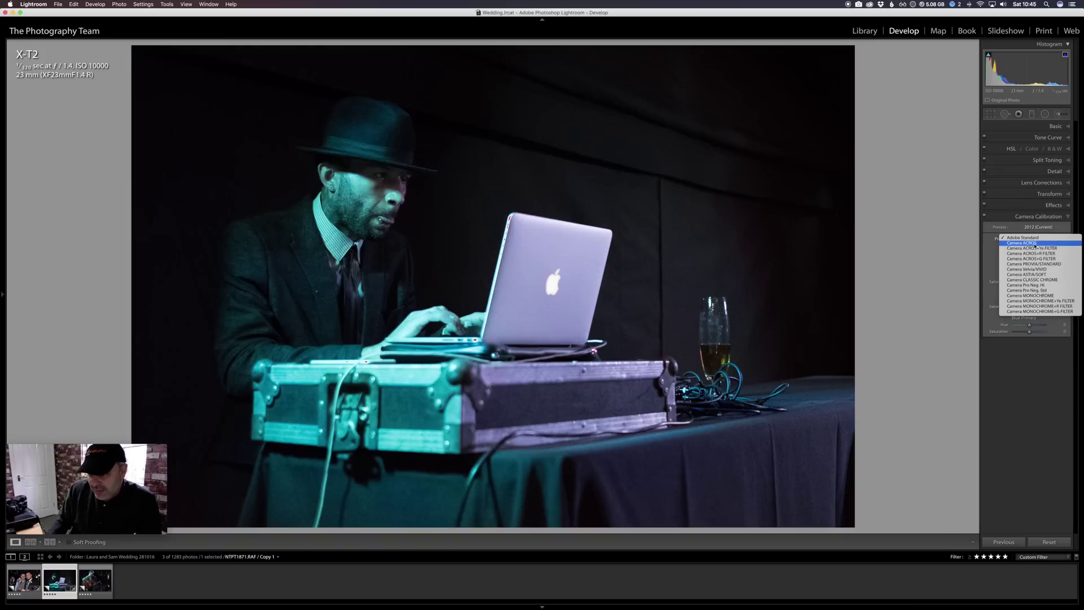
pyautogui.click(1035, 244)
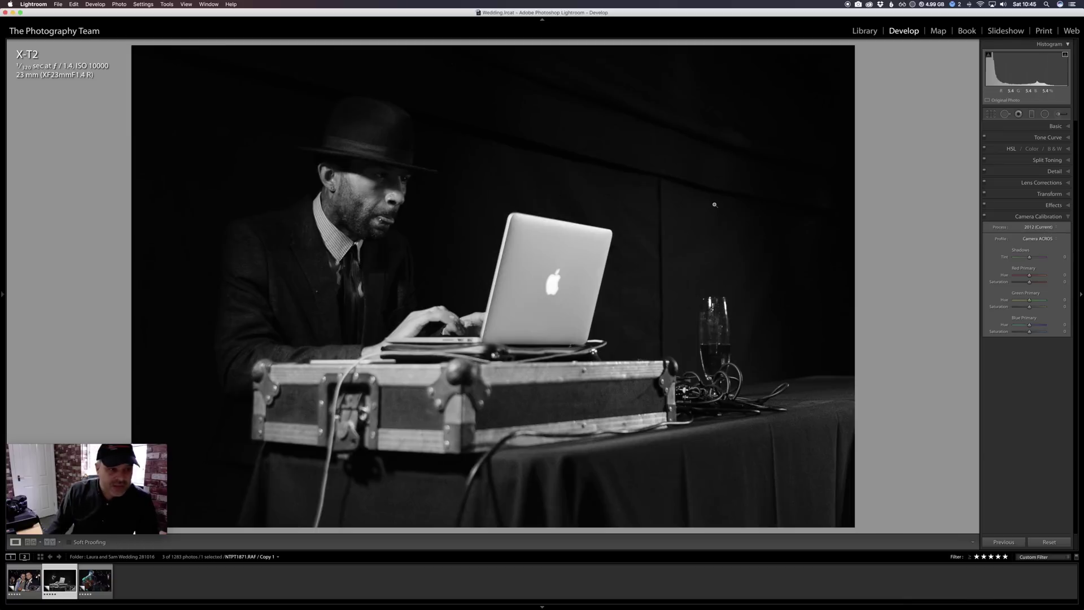
# Add a Highlight Priority post-crop vignette with an amount of about -45 and inspect the DJ's face up close
pyautogui.click(1053, 206)
pyautogui.moveTo(1029, 229); pyautogui.dragTo(1022, 232)
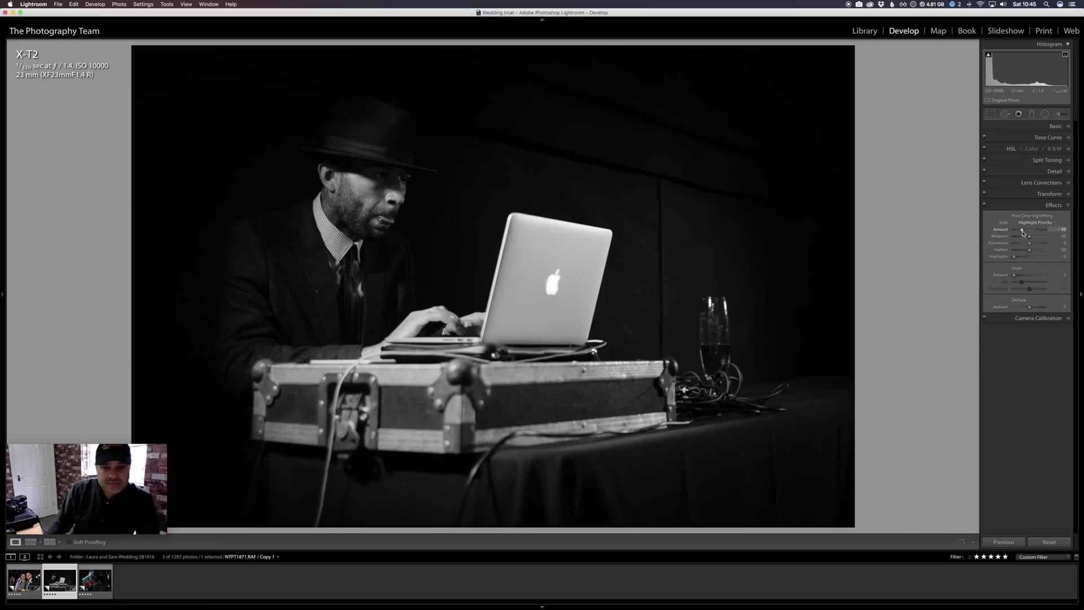
pyautogui.click(378, 173)
pyautogui.moveTo(368, 183); pyautogui.dragTo(408, 218)
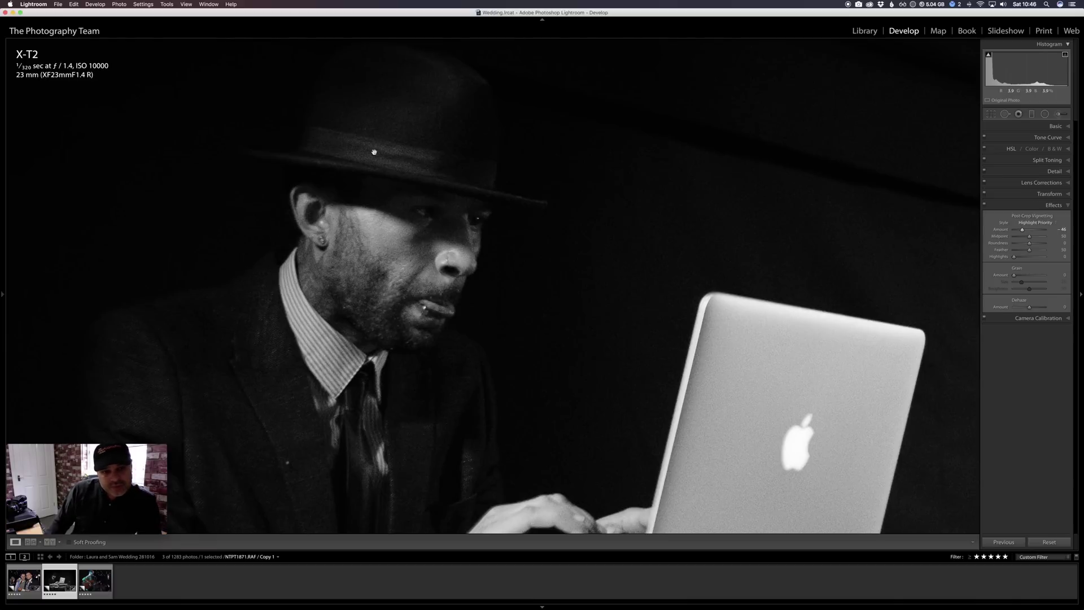
# Set the DJ photo's Luminance noise reduction to 18 and inspect the dark background, laptop and glass up close
pyautogui.click(1053, 171)
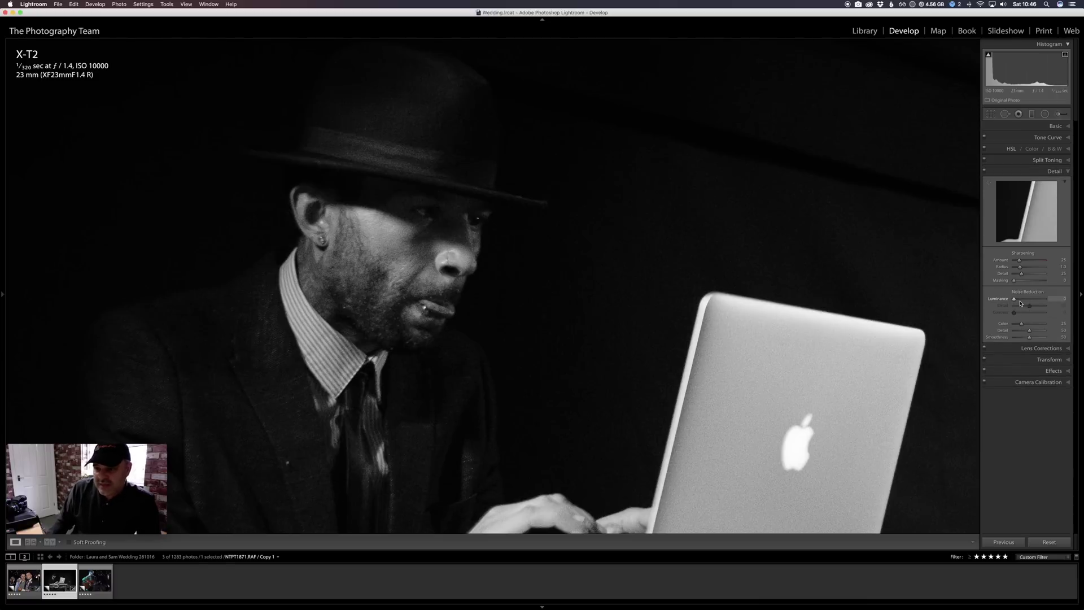
pyautogui.click(1020, 304)
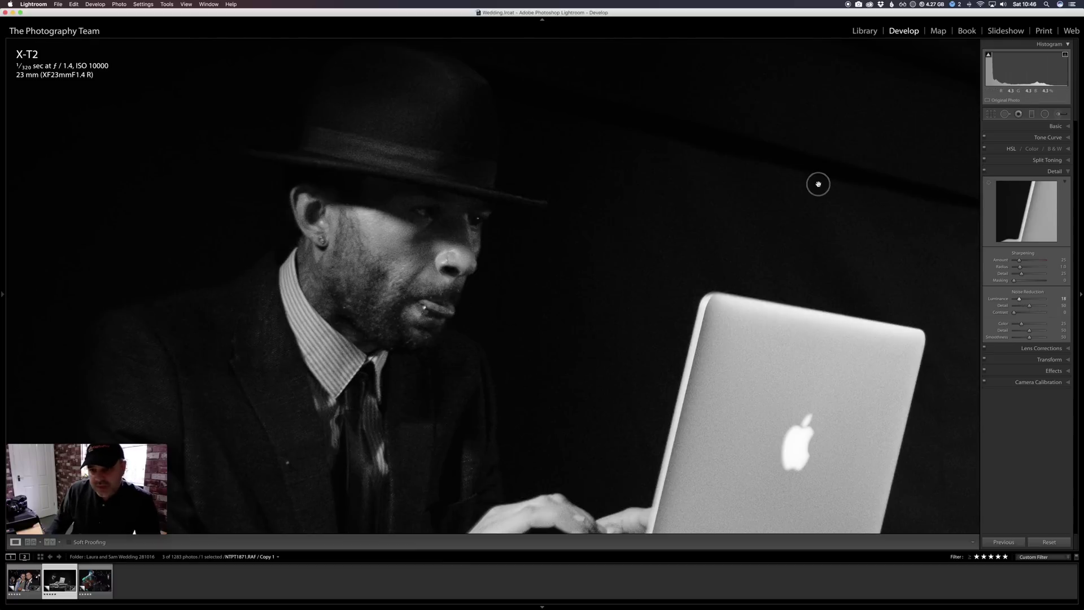
pyautogui.moveTo(818, 184); pyautogui.dragTo(568, 340)
pyautogui.moveTo(632, 380); pyautogui.dragTo(585, 230)
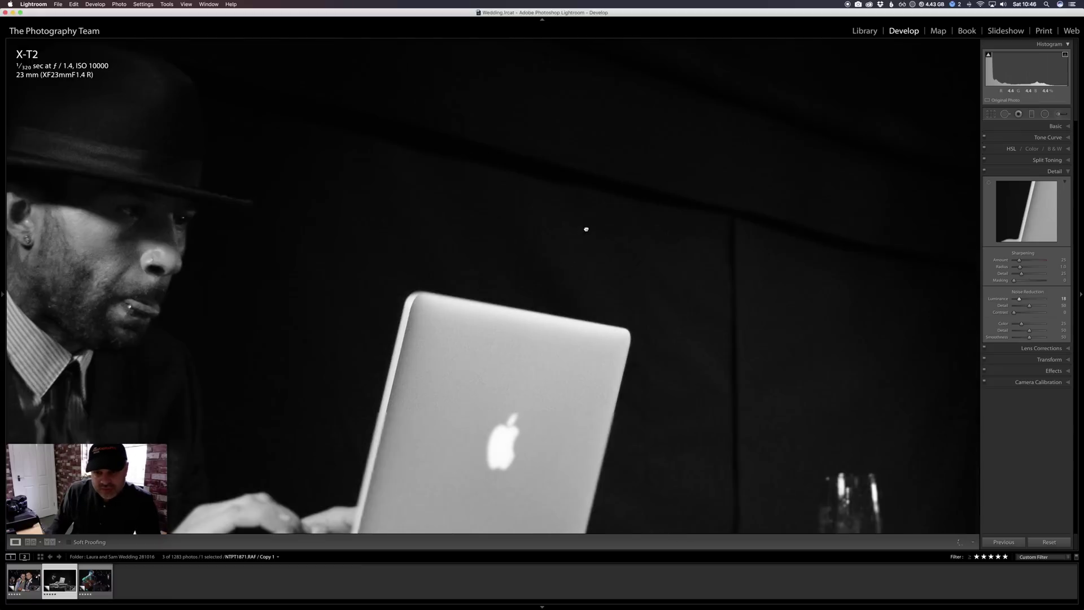
pyautogui.click(622, 269)
pyautogui.moveTo(623, 269); pyautogui.dragTo(617, 268)
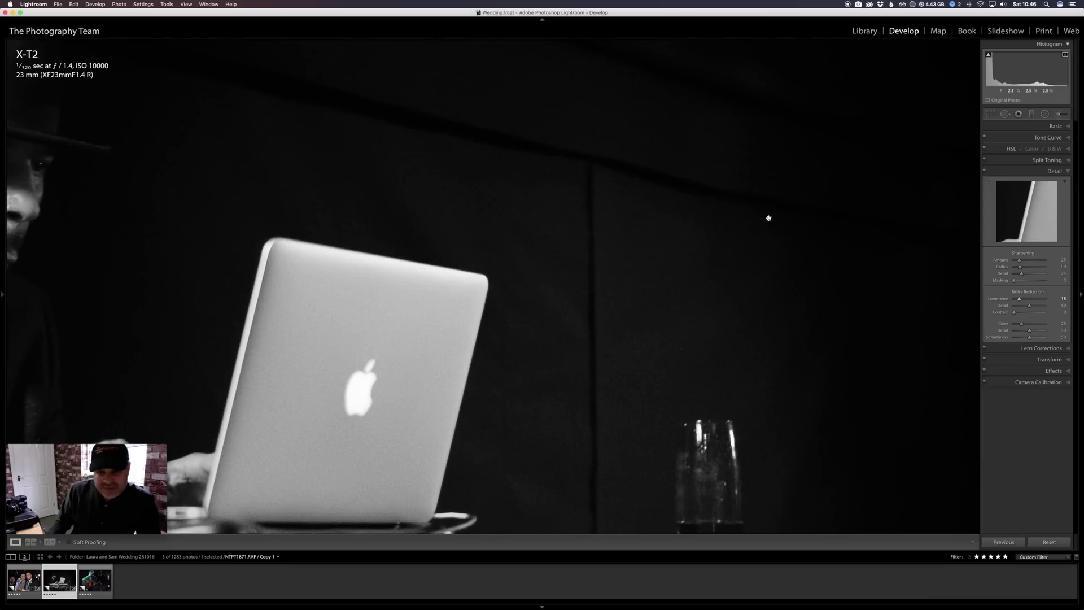
pyautogui.moveTo(649, 319); pyautogui.dragTo(607, 240)
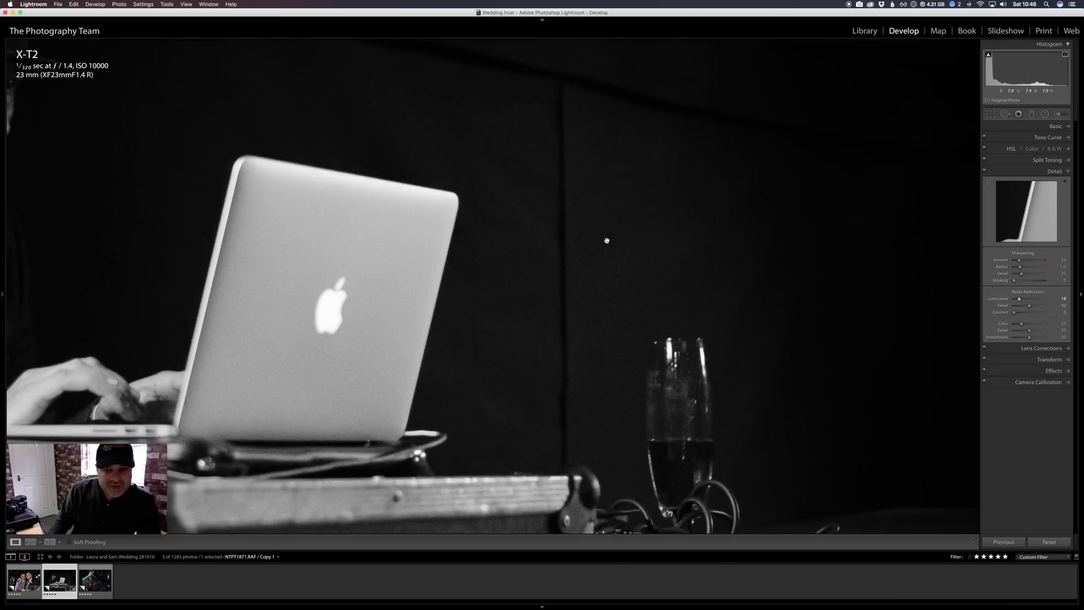
pyautogui.click(420, 337)
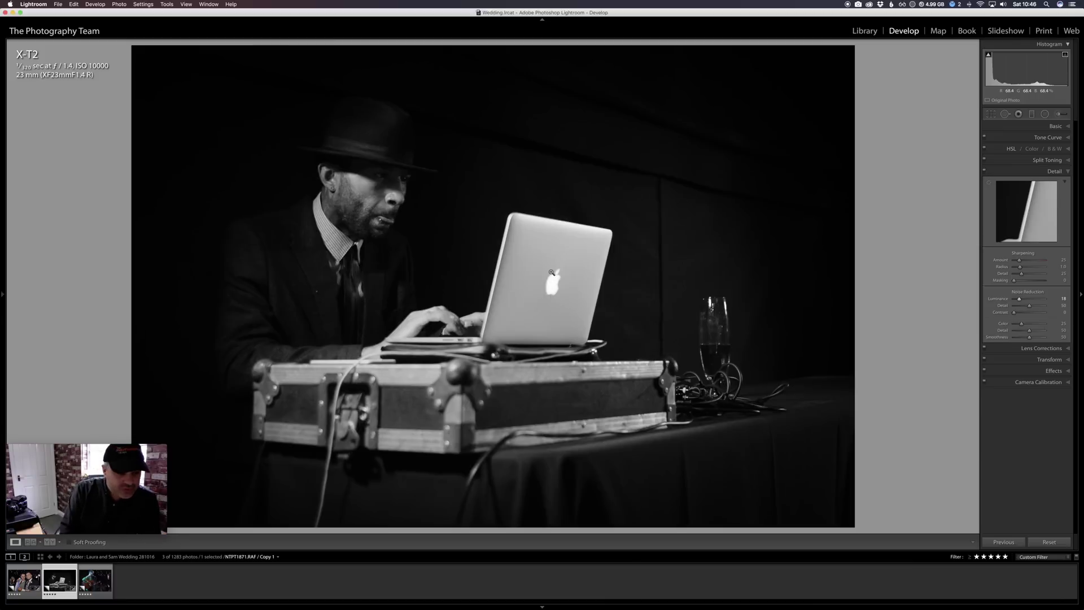
# Open the third photo, showing the singer with a guitar, and convert it to black and white with the Camera ACROS profile
pyautogui.press('Right')
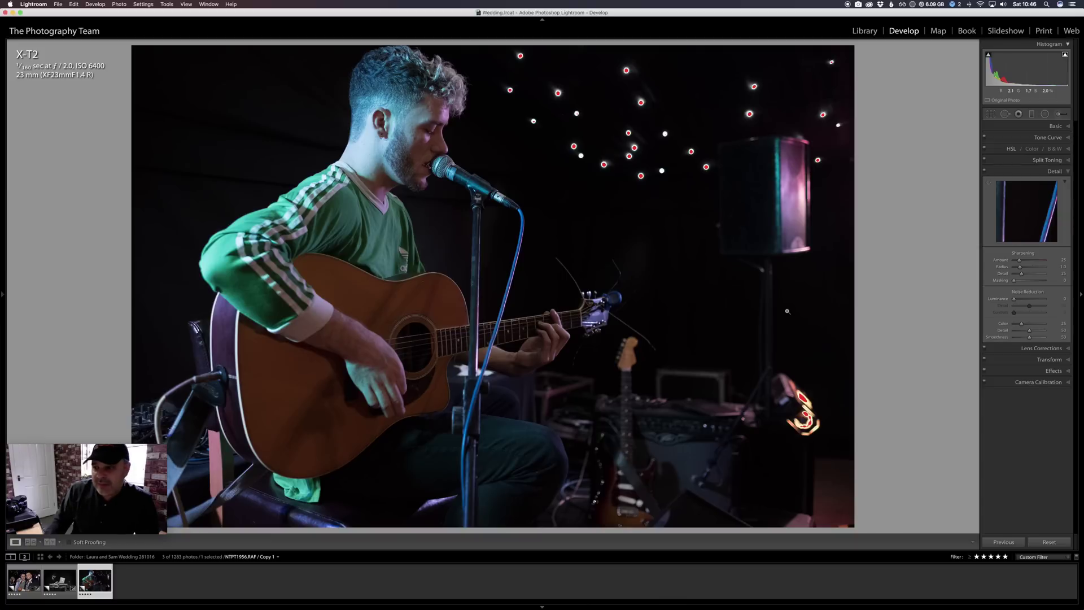
pyautogui.click(1066, 383)
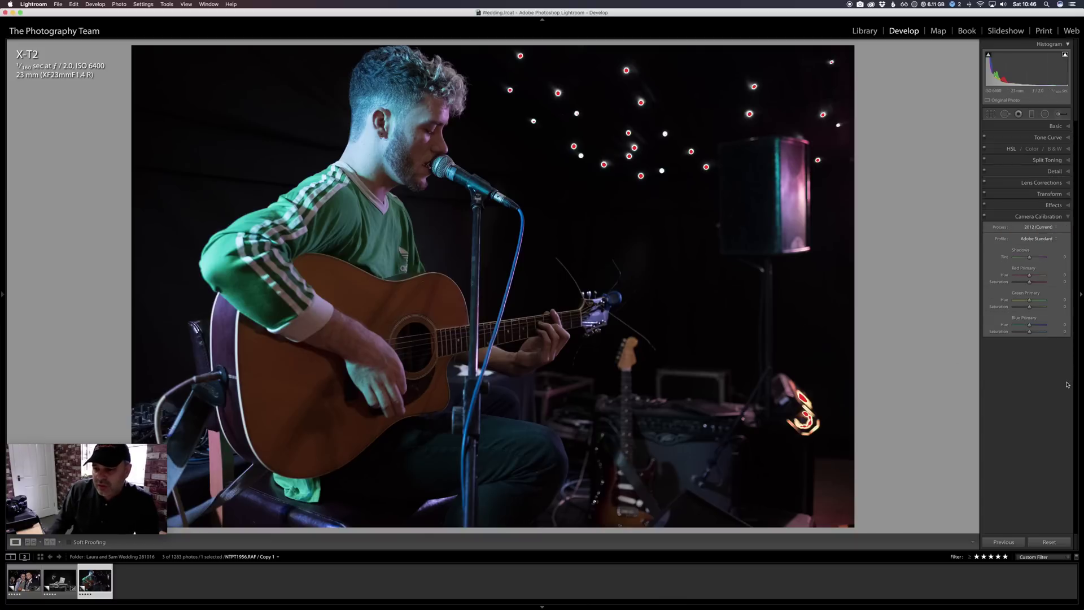
pyautogui.click(1049, 238)
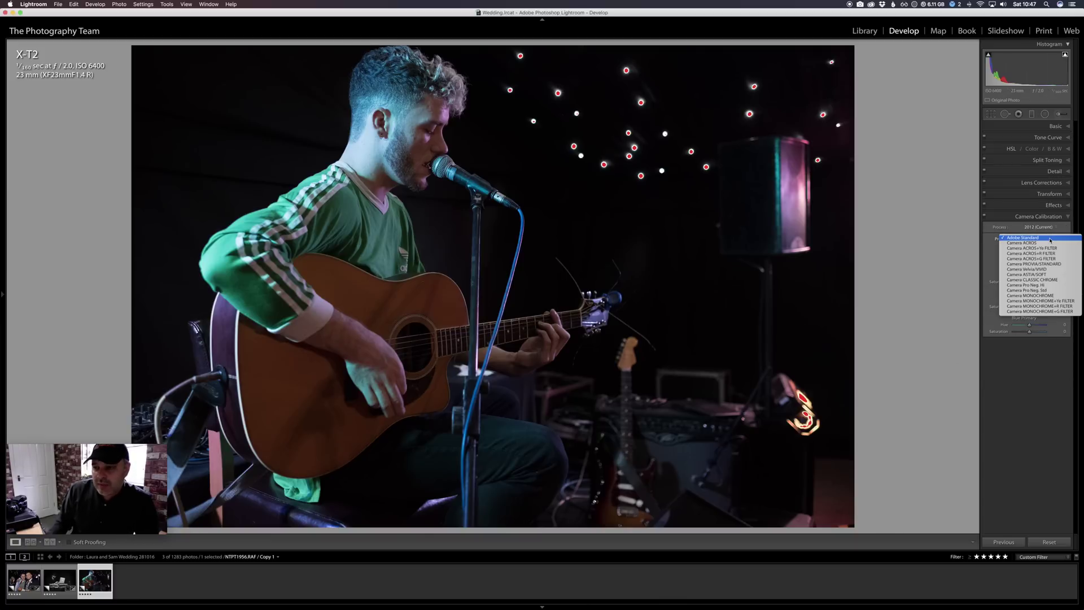
pyautogui.click(1034, 244)
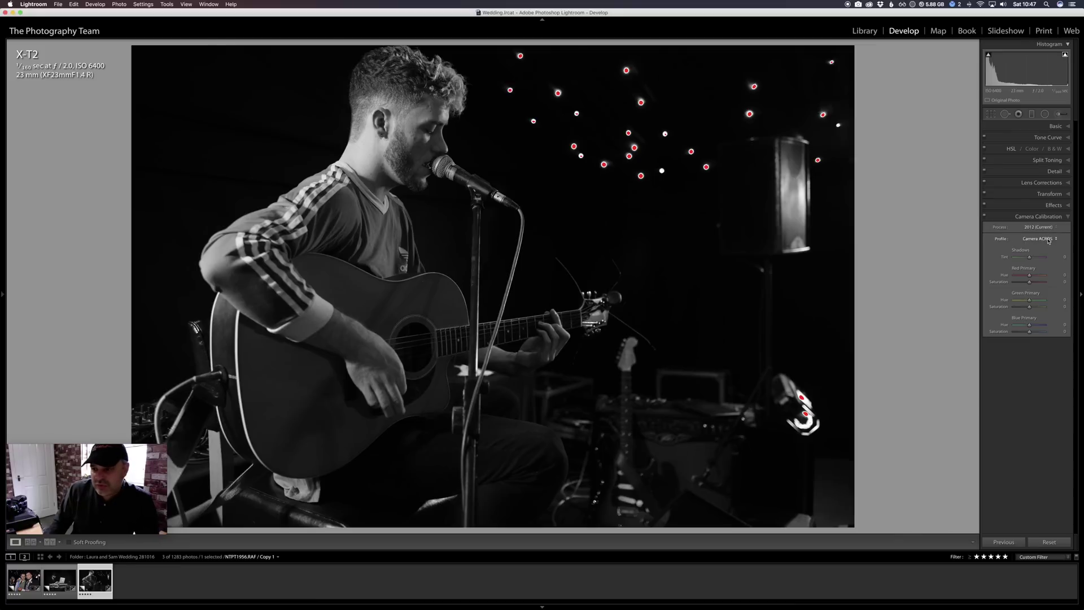
# Try the Camera ASTIA/SOFT and Camera CLASSIC CHROME profiles on the singer photo, and return to Camera ACROS
pyautogui.click(1048, 241)
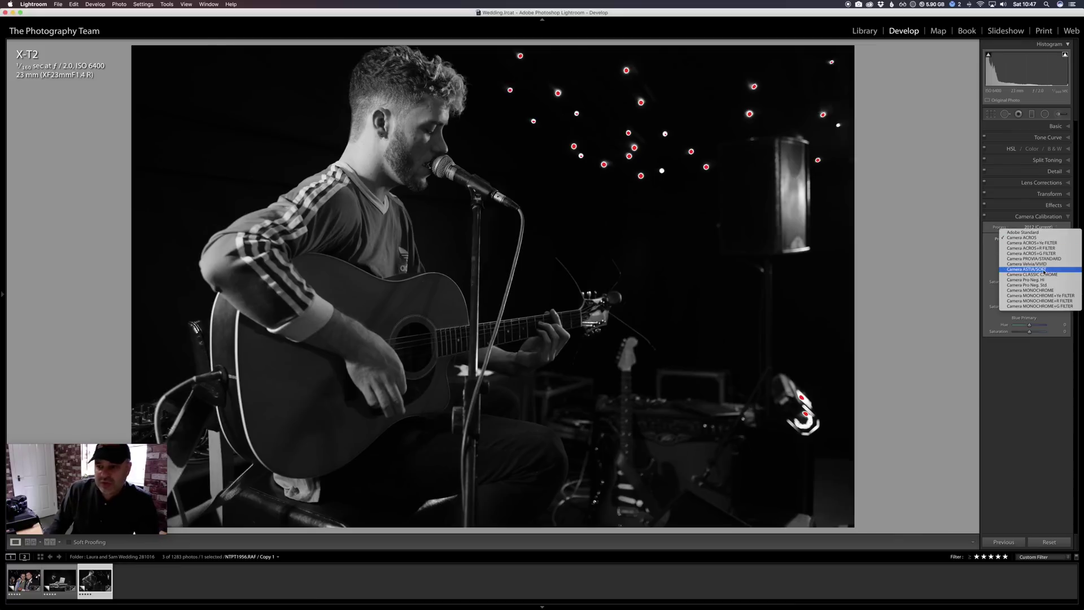
pyautogui.click(1044, 270)
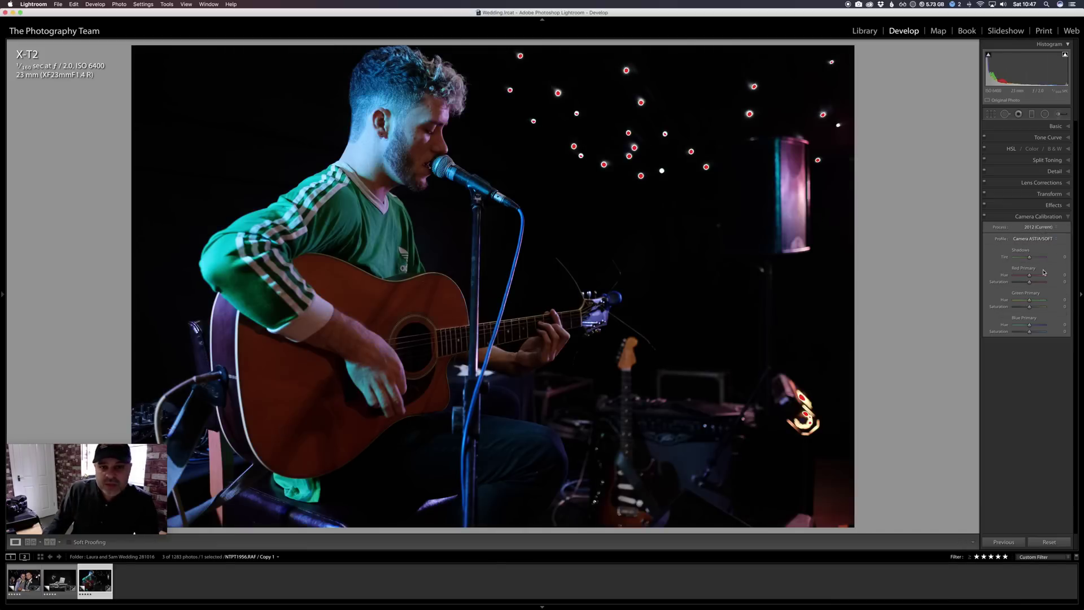
pyautogui.click(1046, 240)
pyautogui.click(1044, 244)
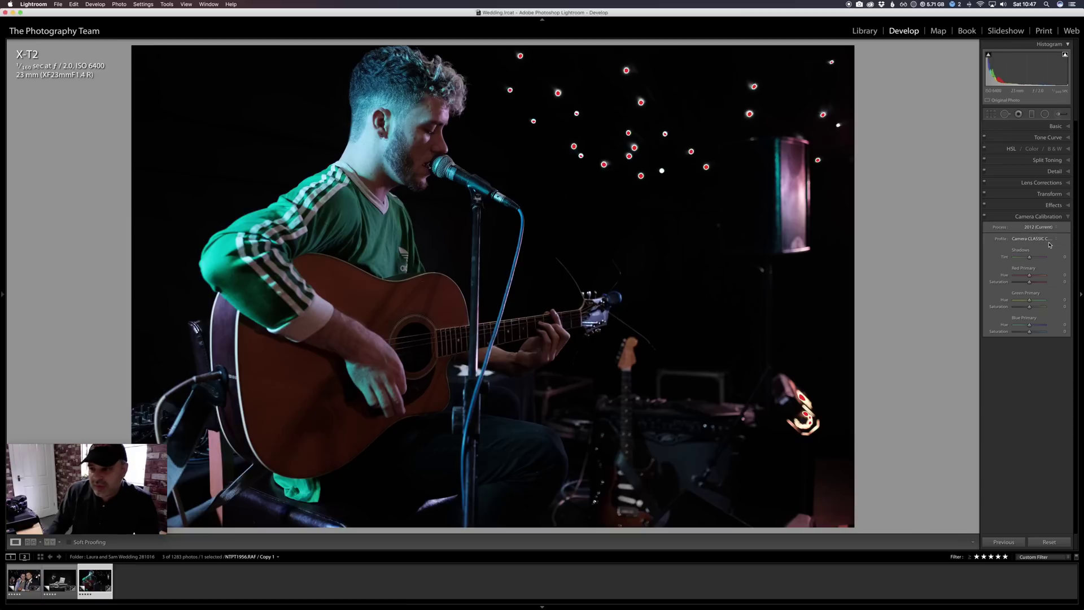
pyautogui.click(1050, 242)
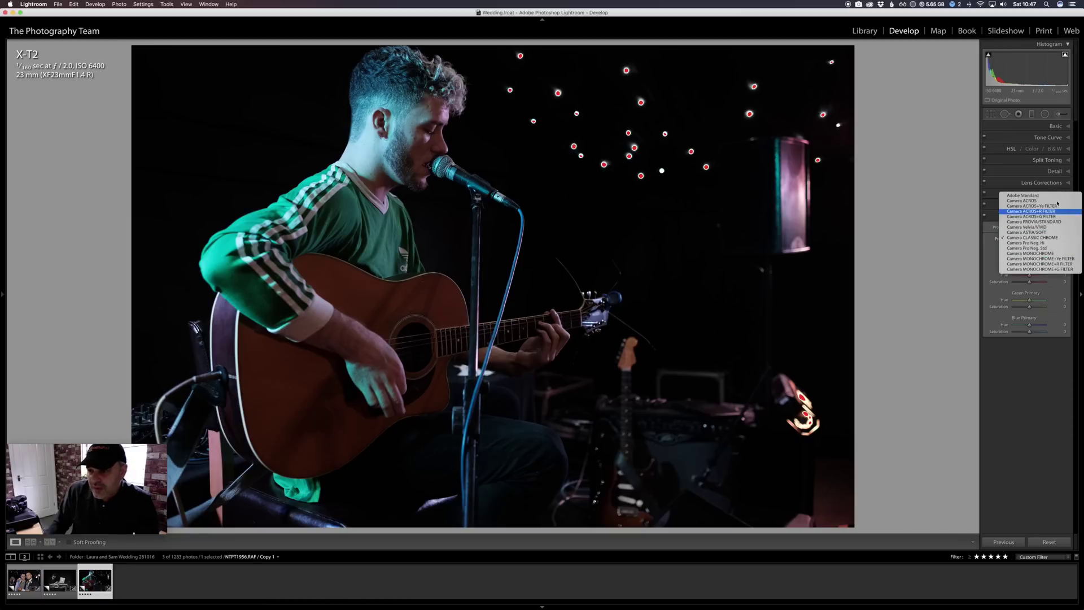
pyautogui.click(1035, 203)
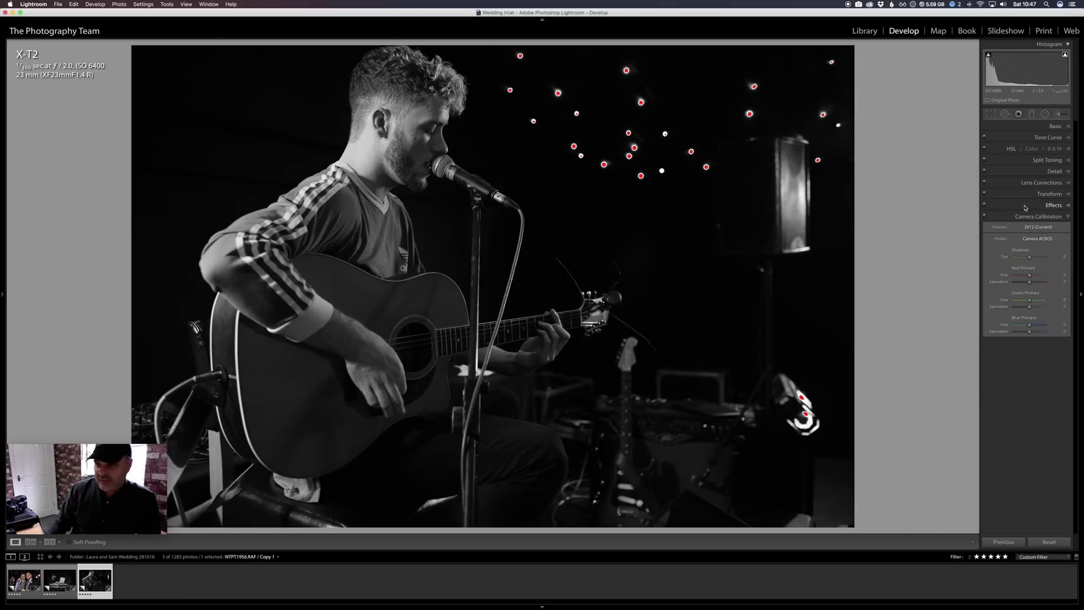
# Set the singer photo's Contrast to +14, Highlights to -10, Shadows to +27 and Clarity to +10, and inspect his face up close
pyautogui.click(1069, 219)
pyautogui.click(1068, 126)
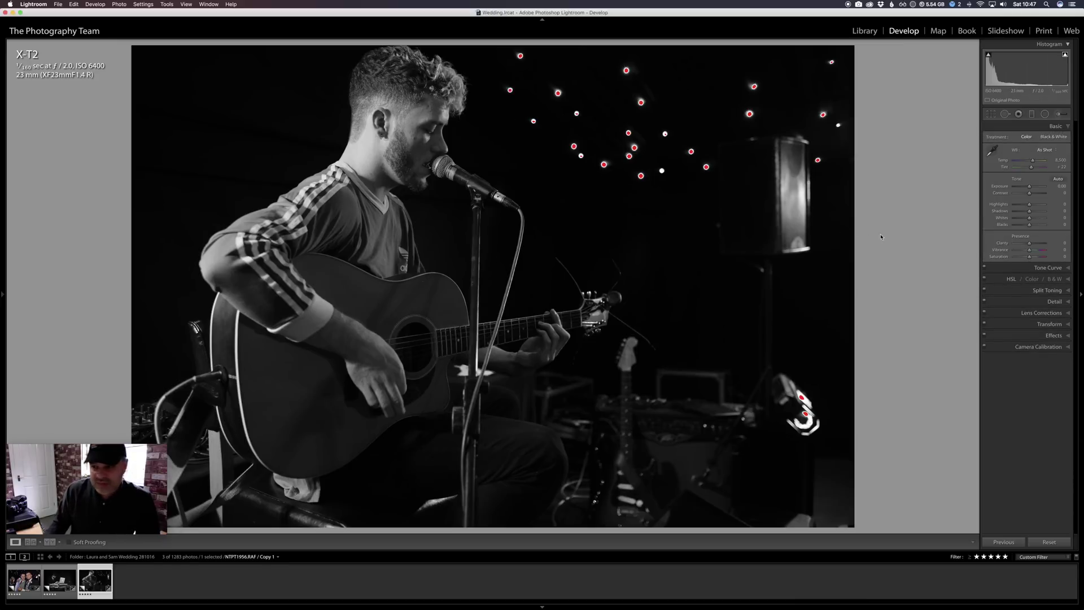
pyautogui.moveTo(1029, 193); pyautogui.dragTo(1030, 243)
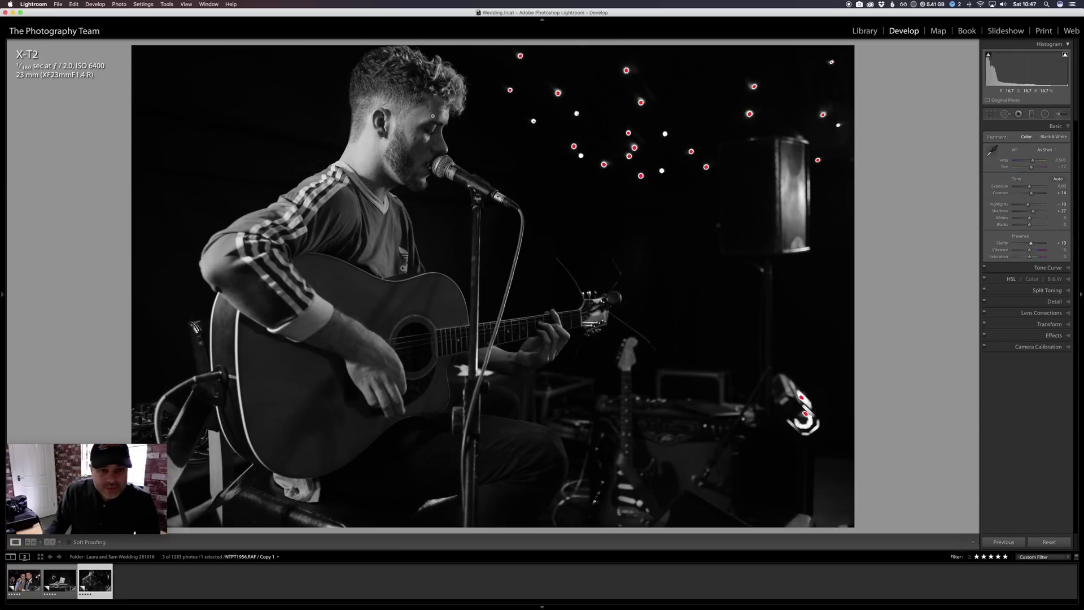
pyautogui.click(416, 107)
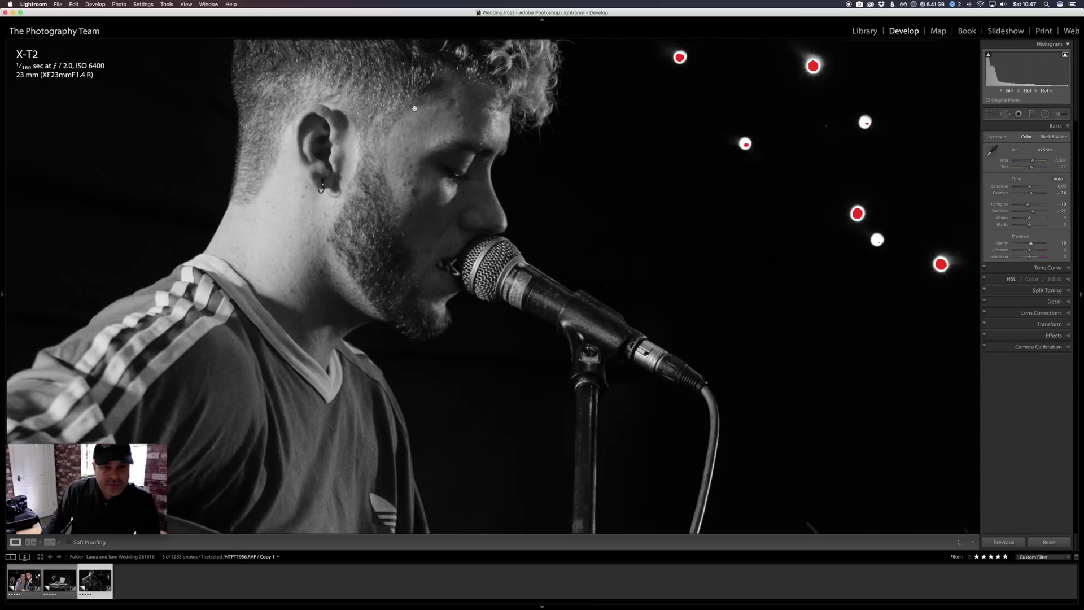
pyautogui.moveTo(412, 136); pyautogui.dragTo(474, 196)
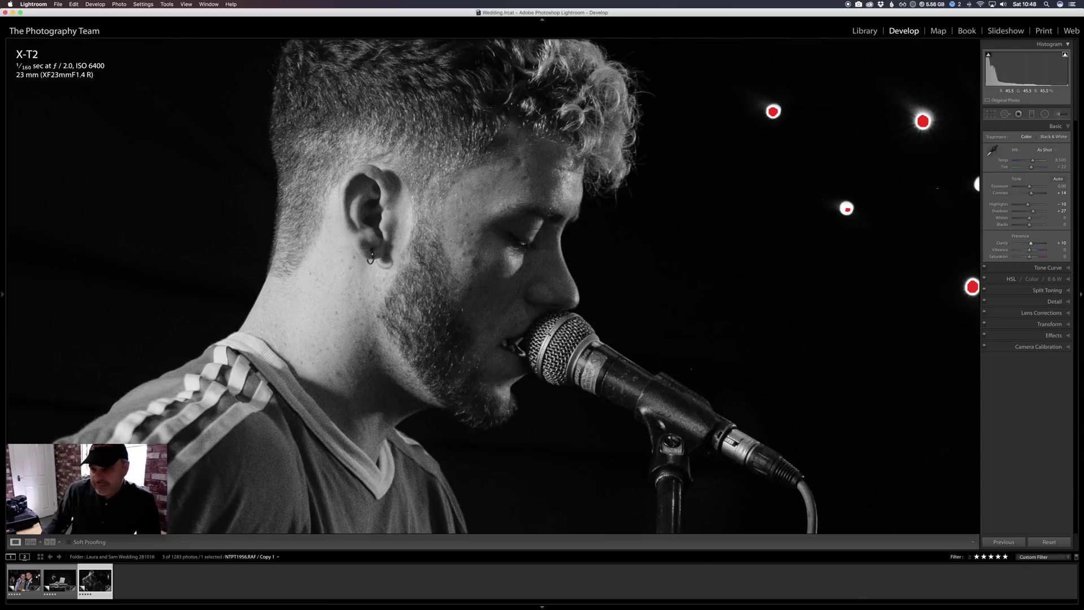
pyautogui.click(547, 331)
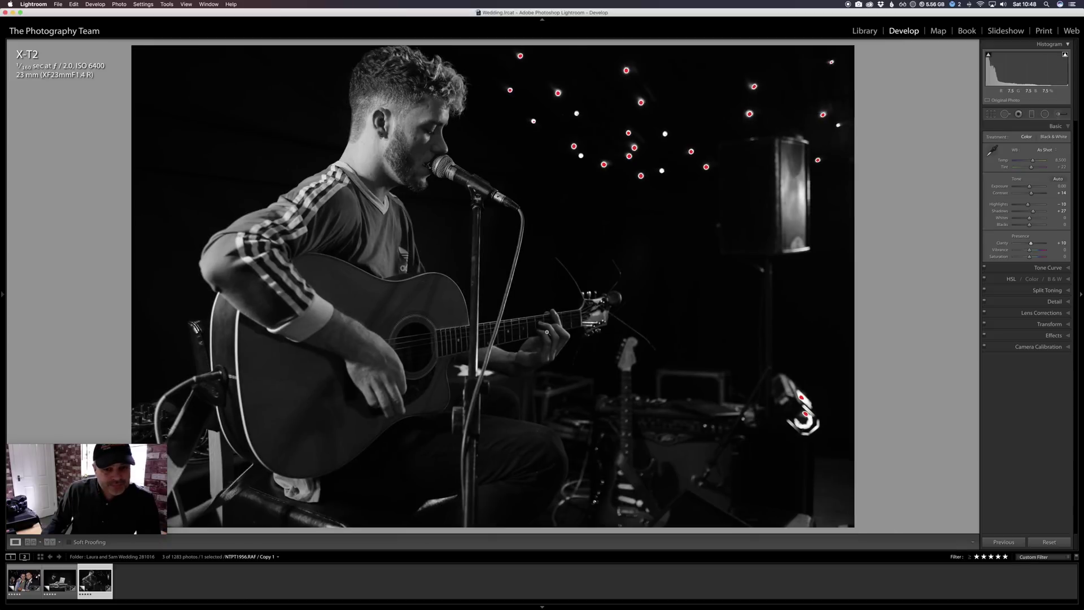